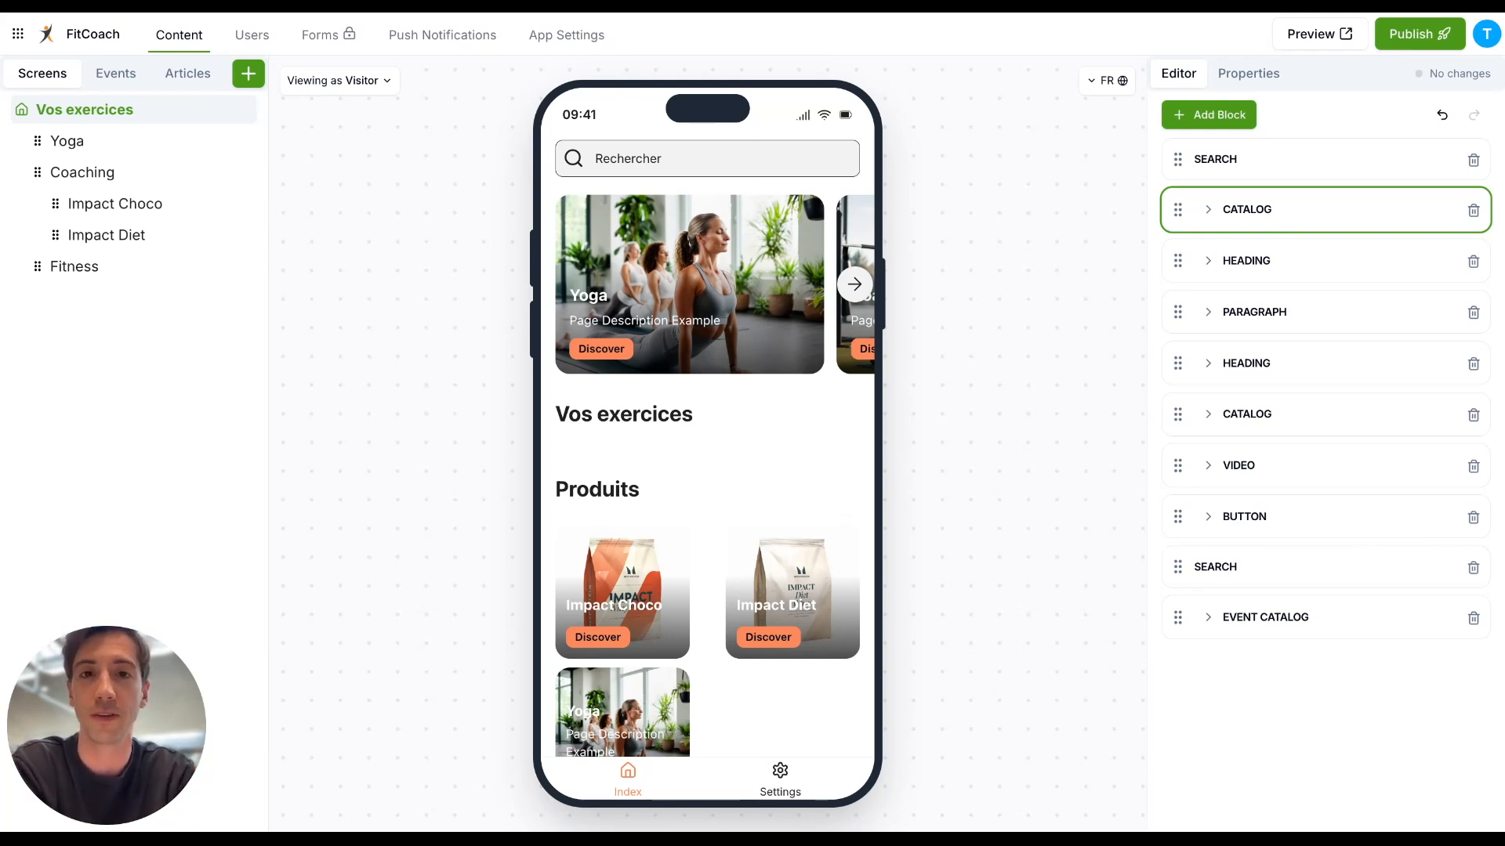
# Move the first Search block below the first Catalog block on the Vos exercices screen and inspect the catalog's layout options.
pyautogui.click(1217, 118)
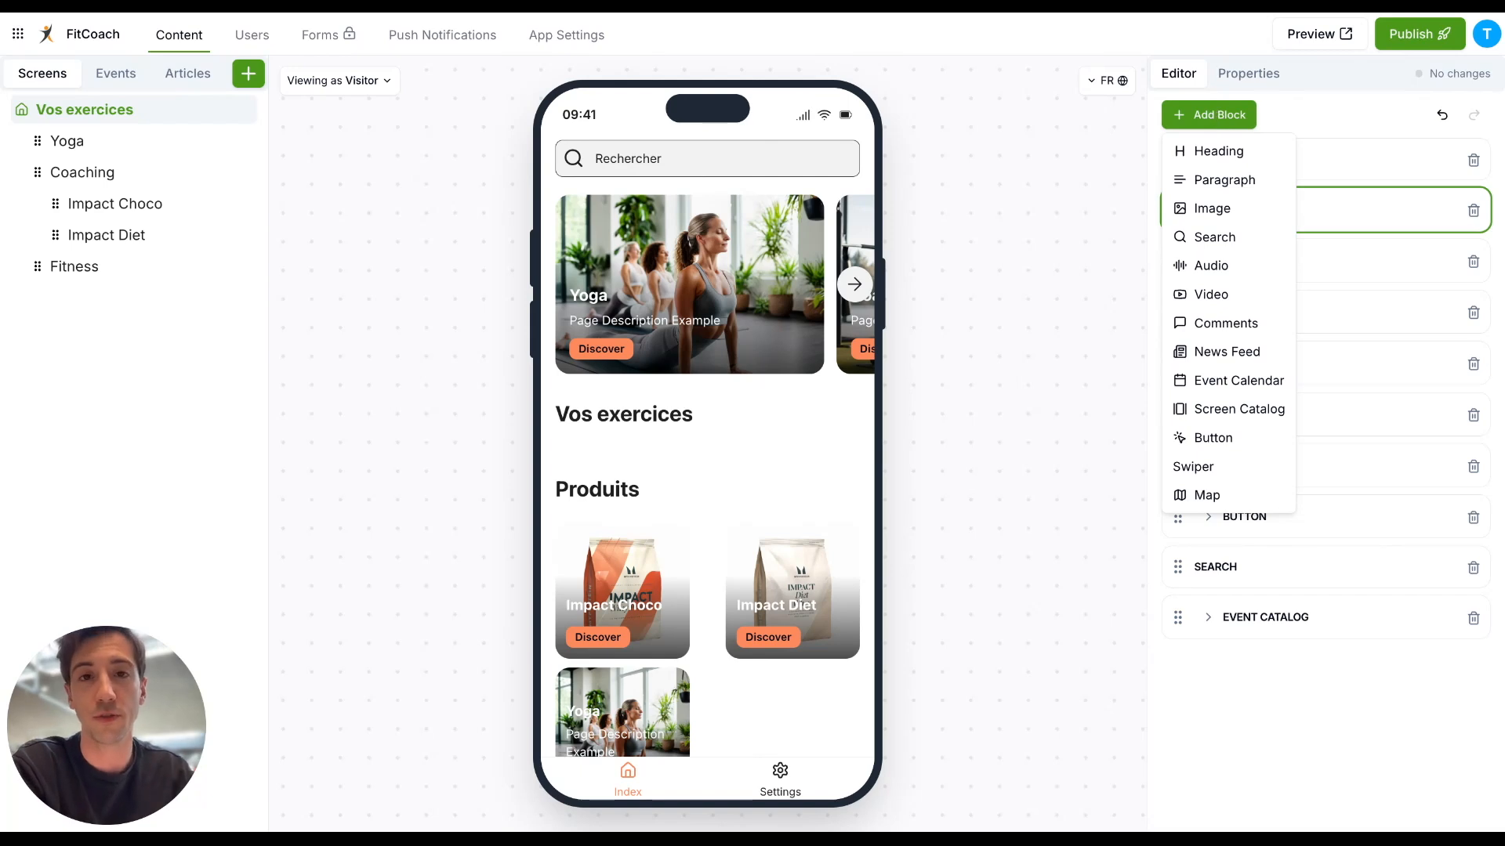
pyautogui.click(1098, 148)
pyautogui.moveTo(1179, 163); pyautogui.dragTo(1177, 317)
pyautogui.click(1250, 161)
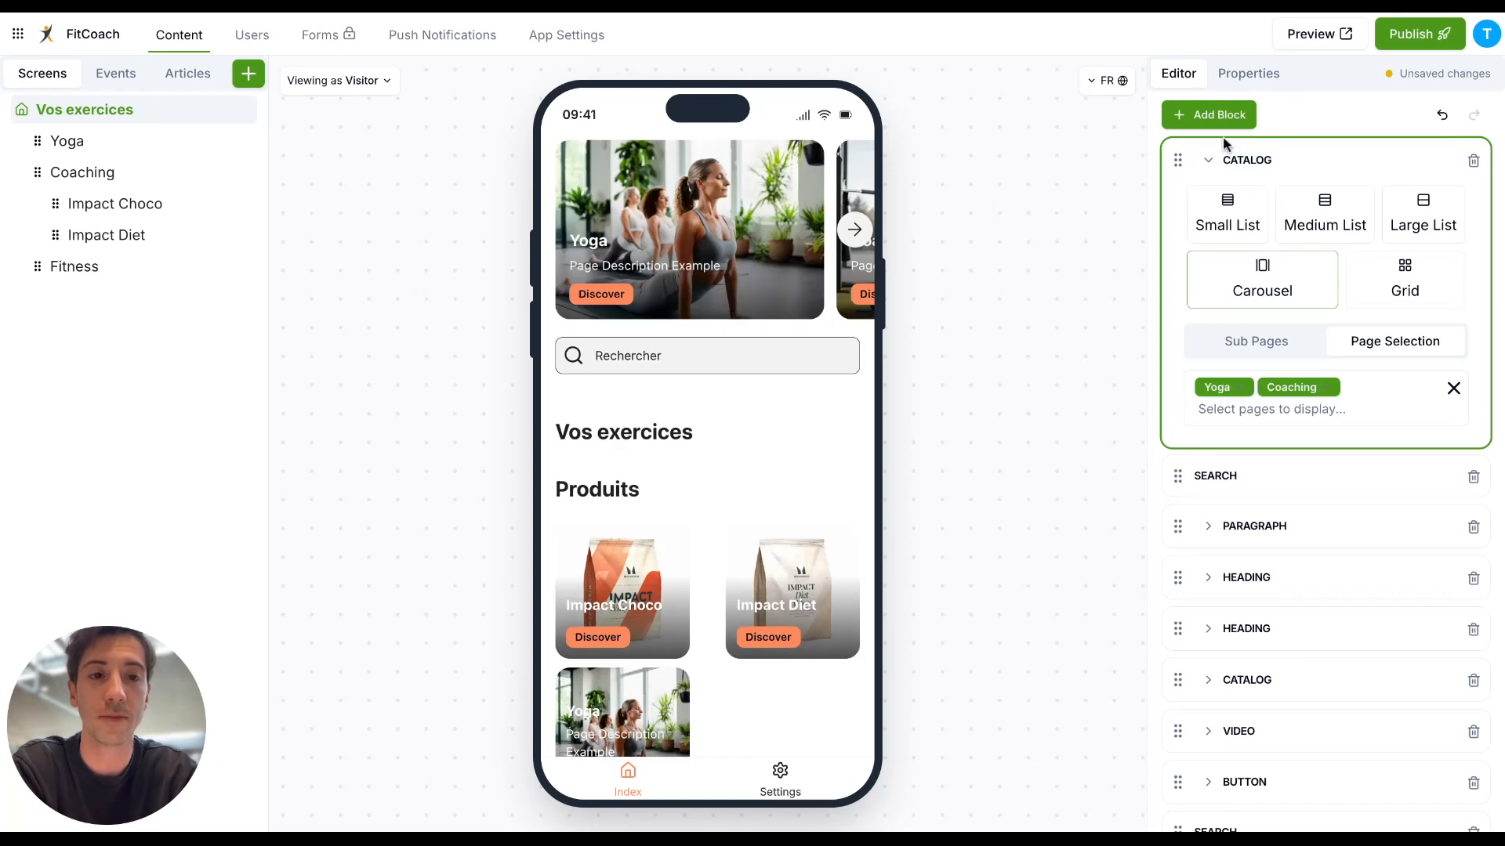
pyautogui.click(1208, 160)
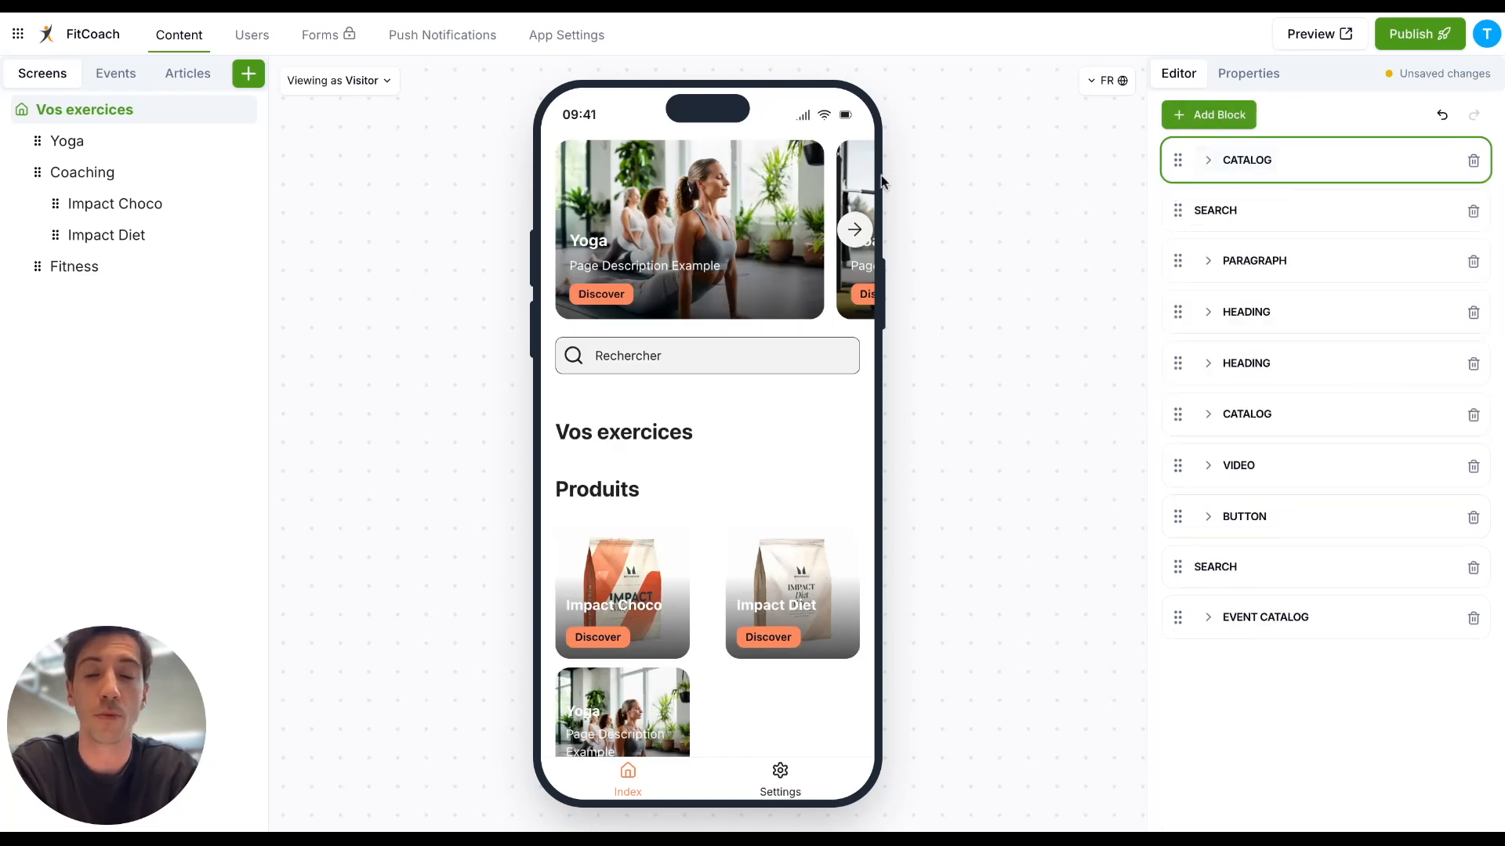
# Browse the Yoga, Coaching and Impact Choco screens and return to the Vos exercices home screen.
pyautogui.click(154, 145)
pyautogui.click(153, 177)
pyautogui.click(152, 201)
pyautogui.click(124, 117)
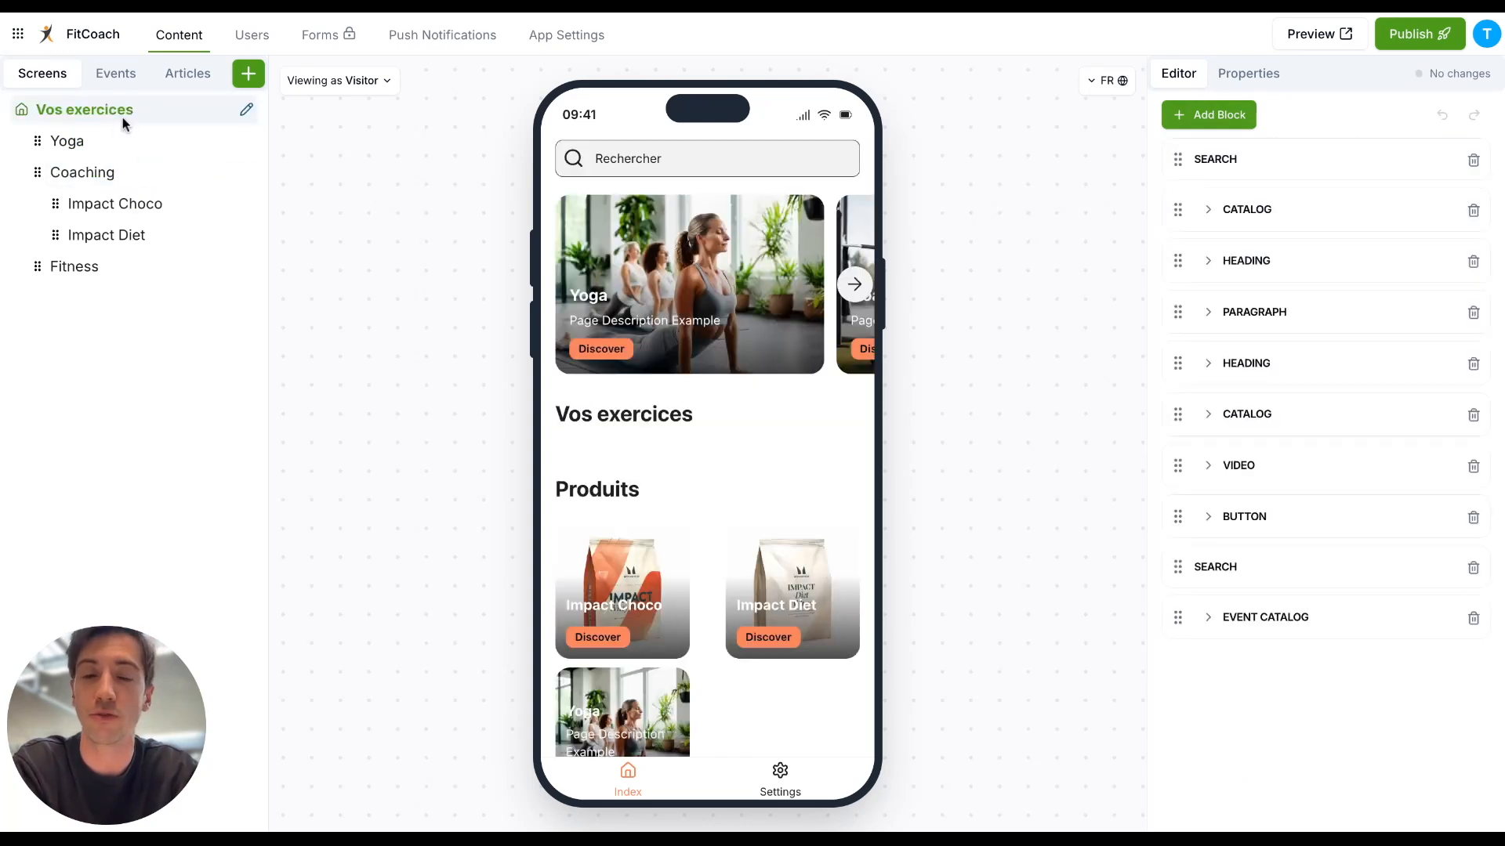
# View the first upcoming event and the article creation form, and dismiss the form.
pyautogui.click(121, 77)
pyautogui.click(143, 160)
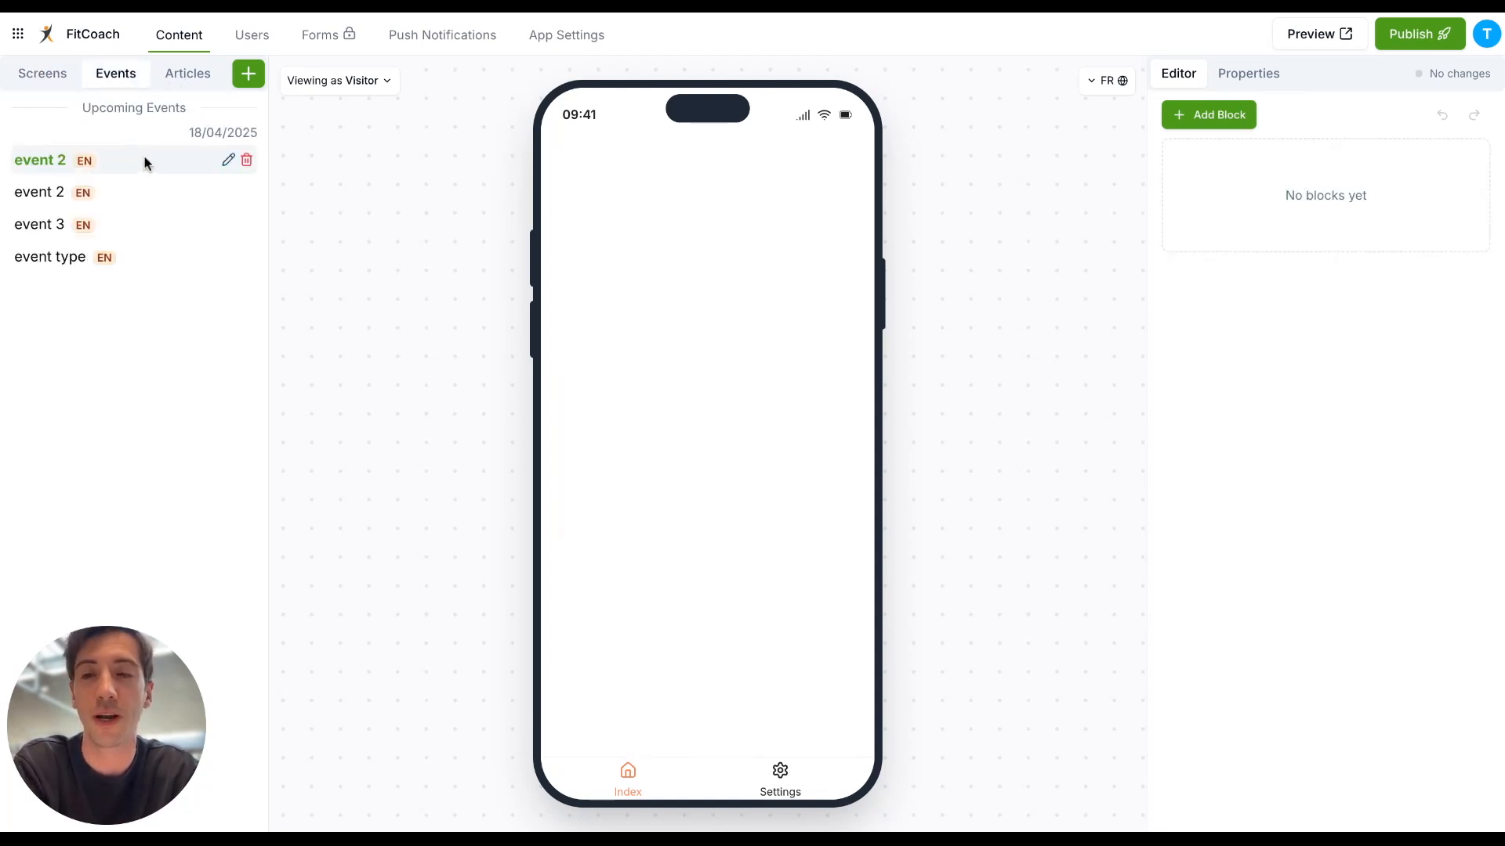
pyautogui.click(174, 78)
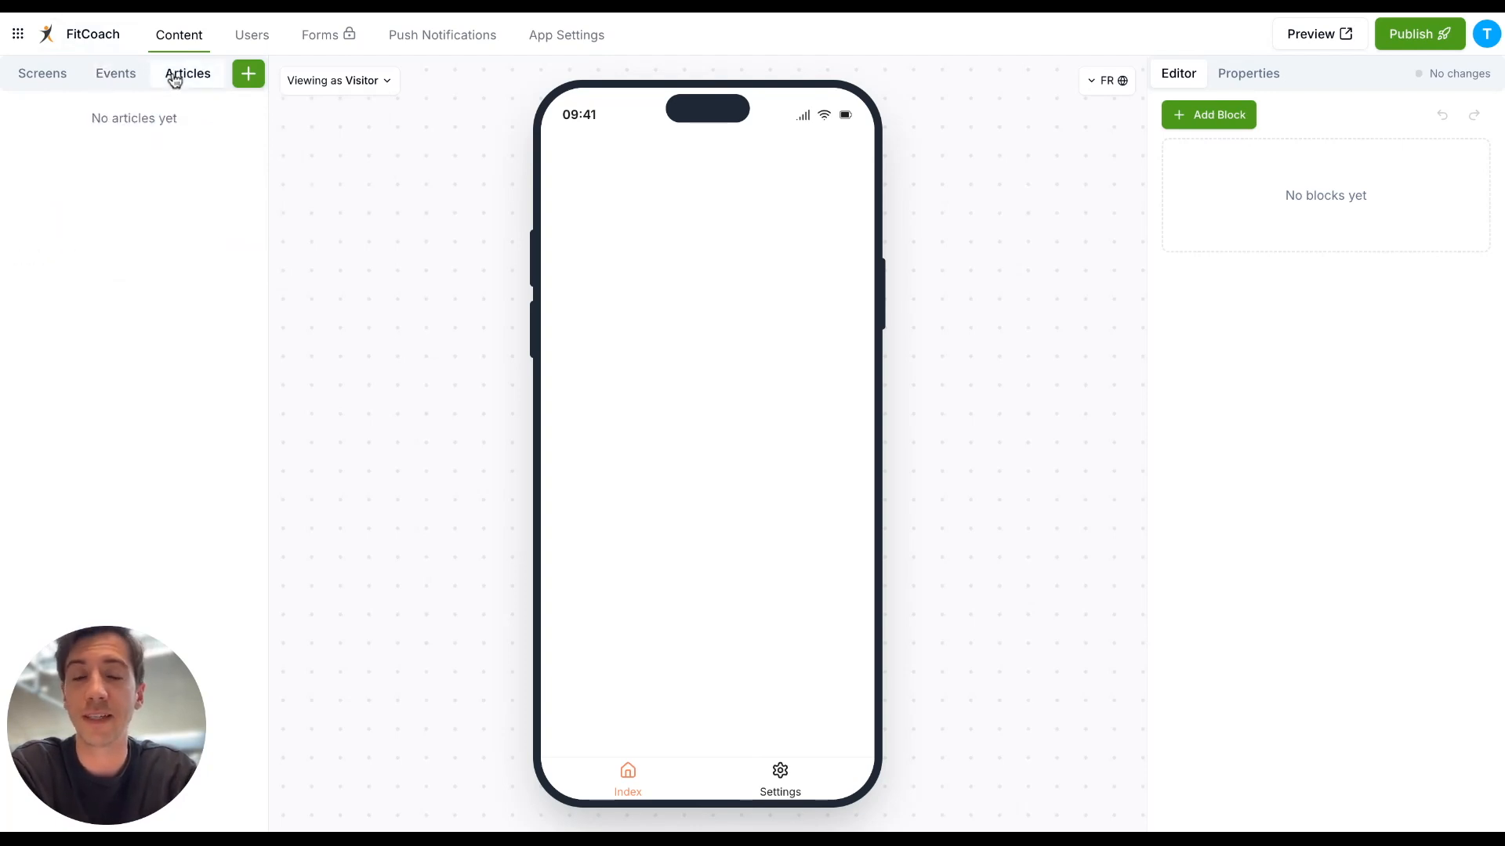
pyautogui.click(248, 78)
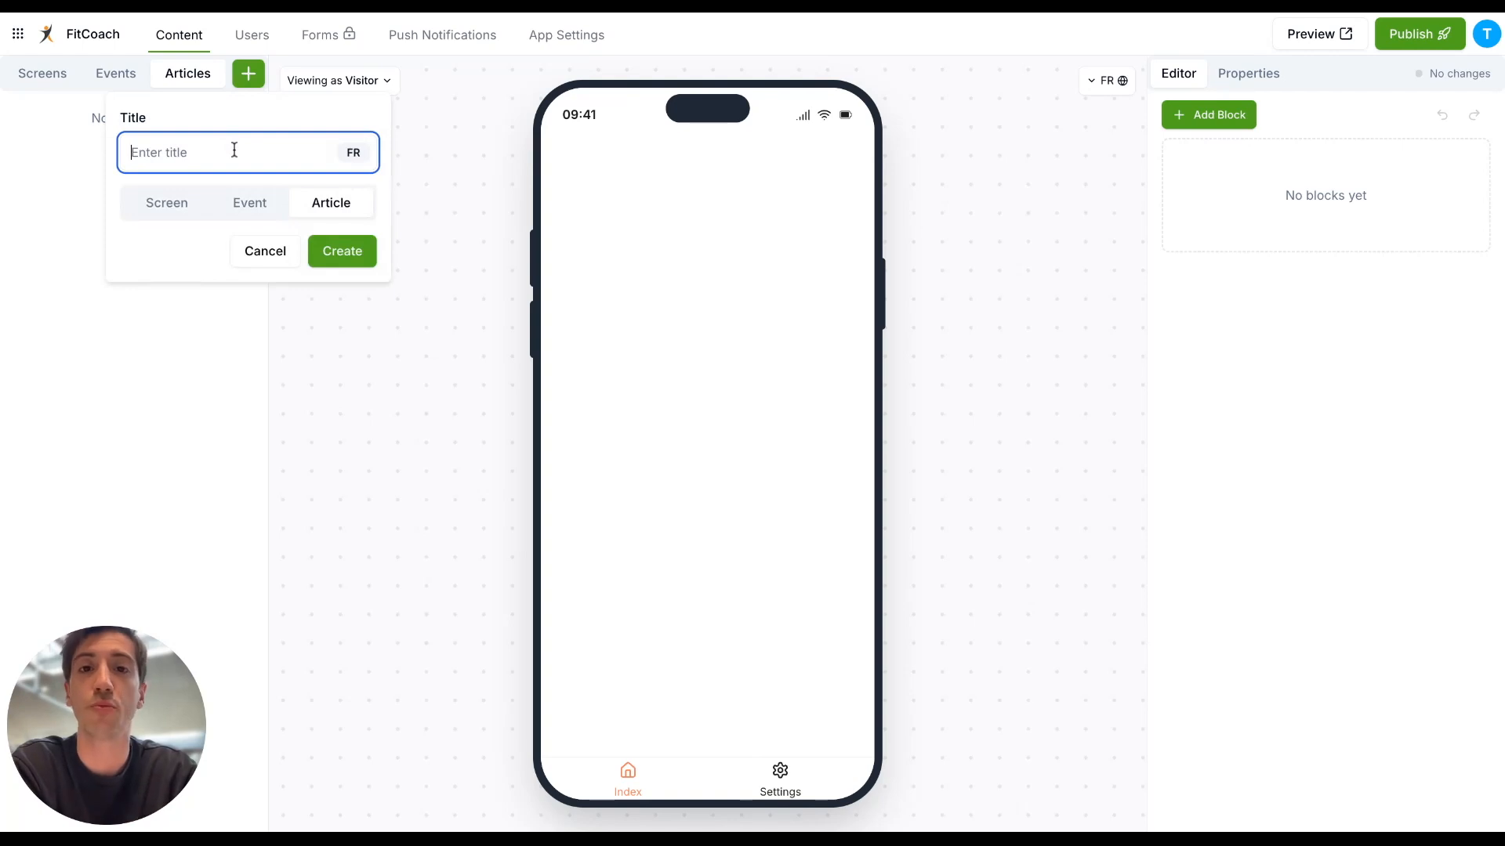
pyautogui.click(332, 381)
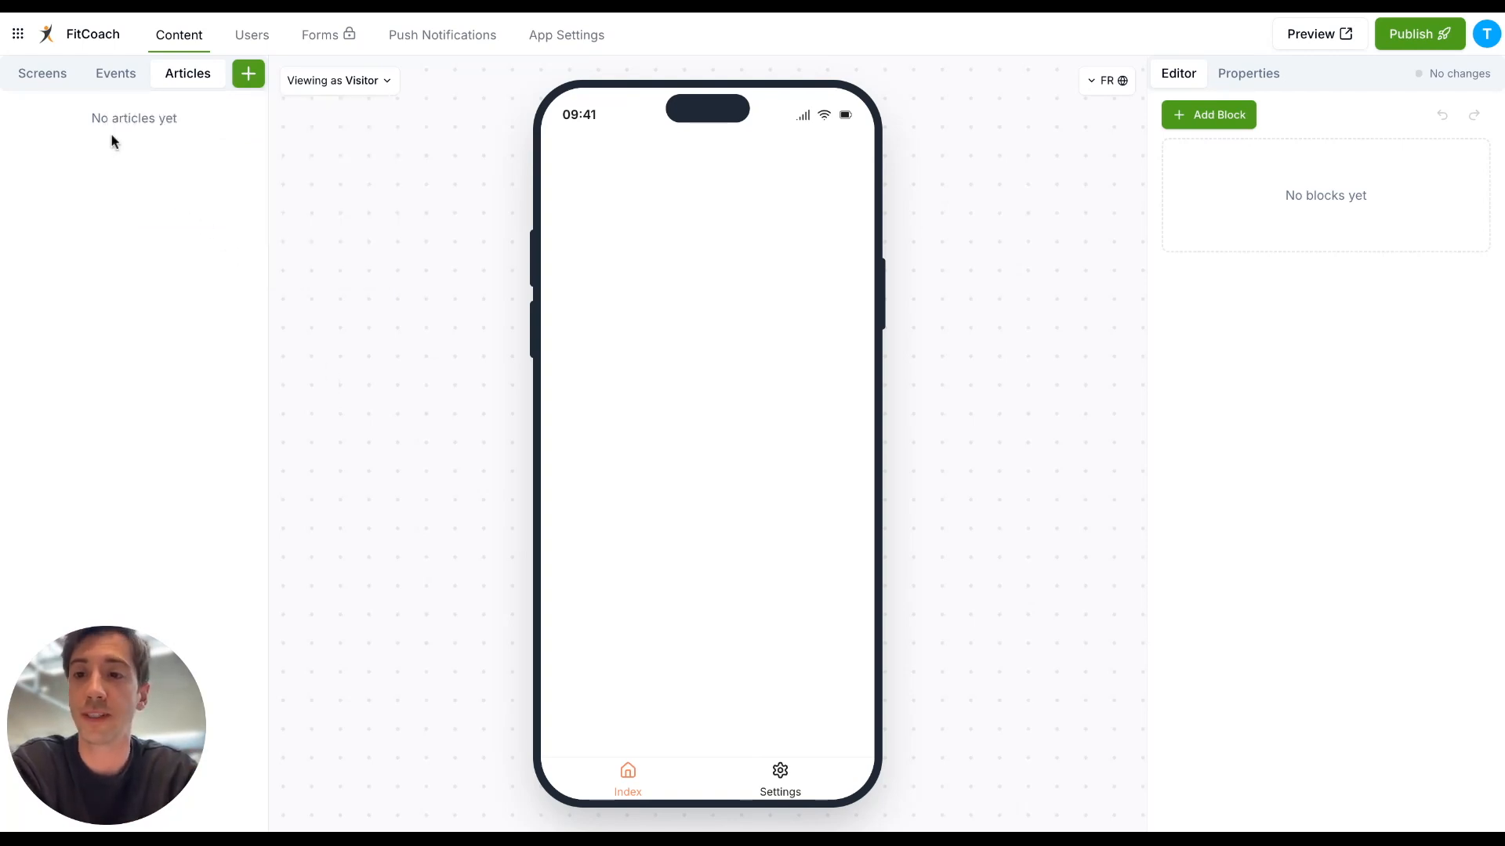
# Reopen the Vos exercices screen and review the block types that can be added to it.
pyautogui.click(113, 81)
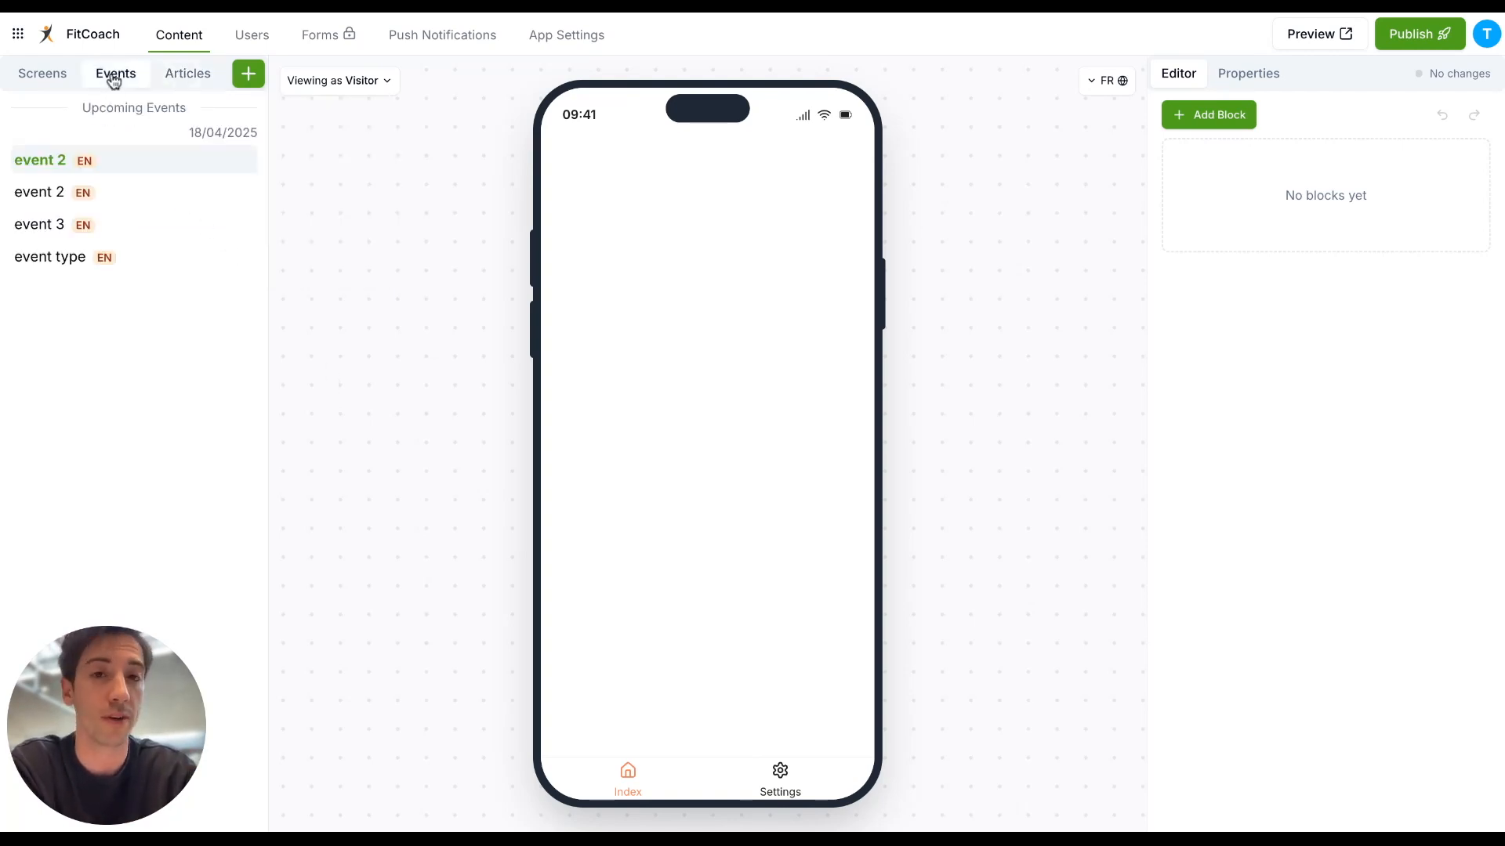
pyautogui.click(46, 79)
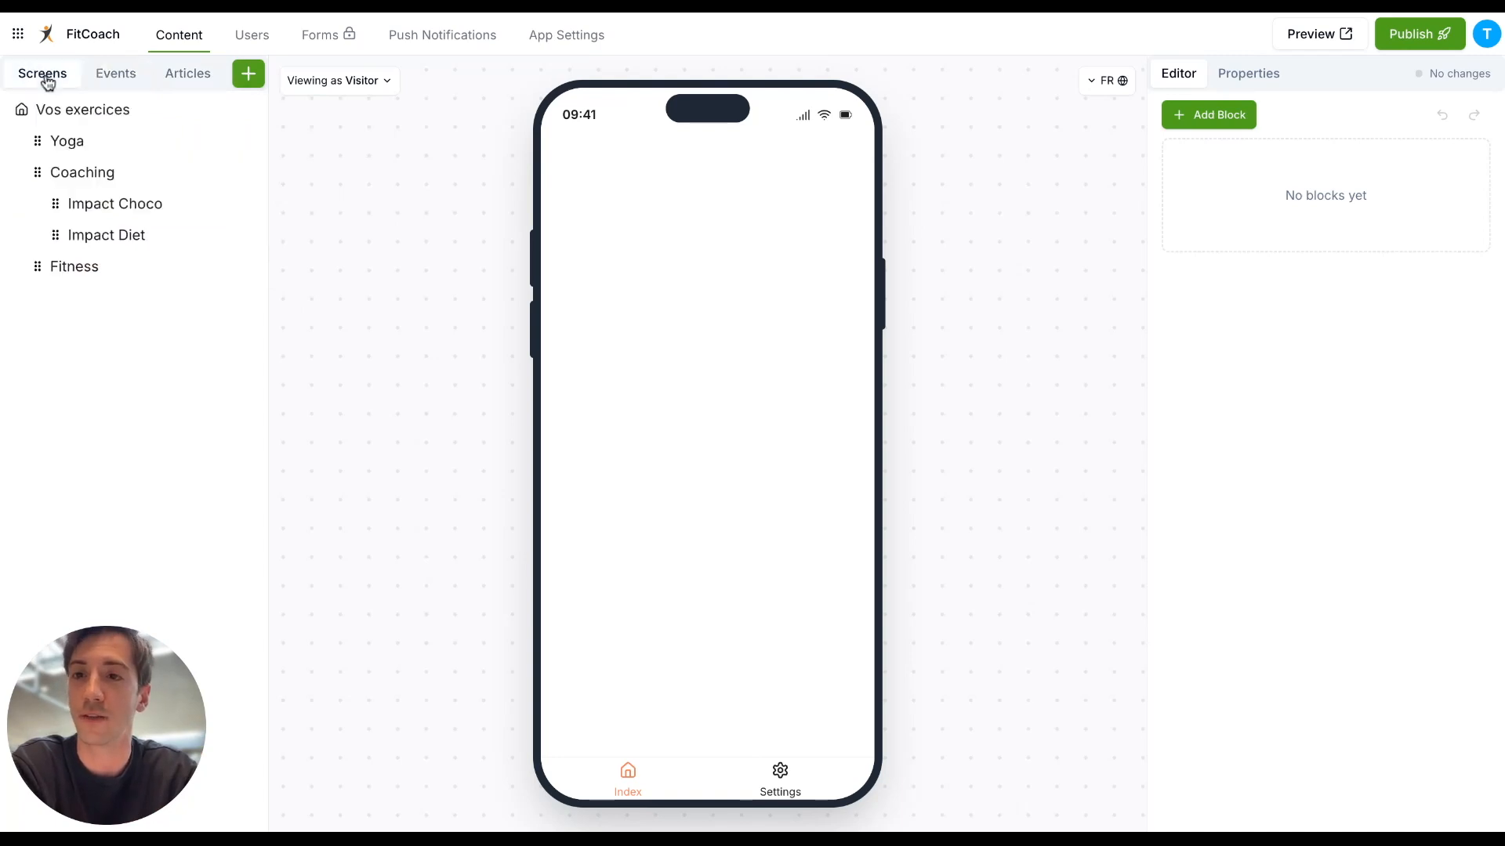
pyautogui.click(76, 116)
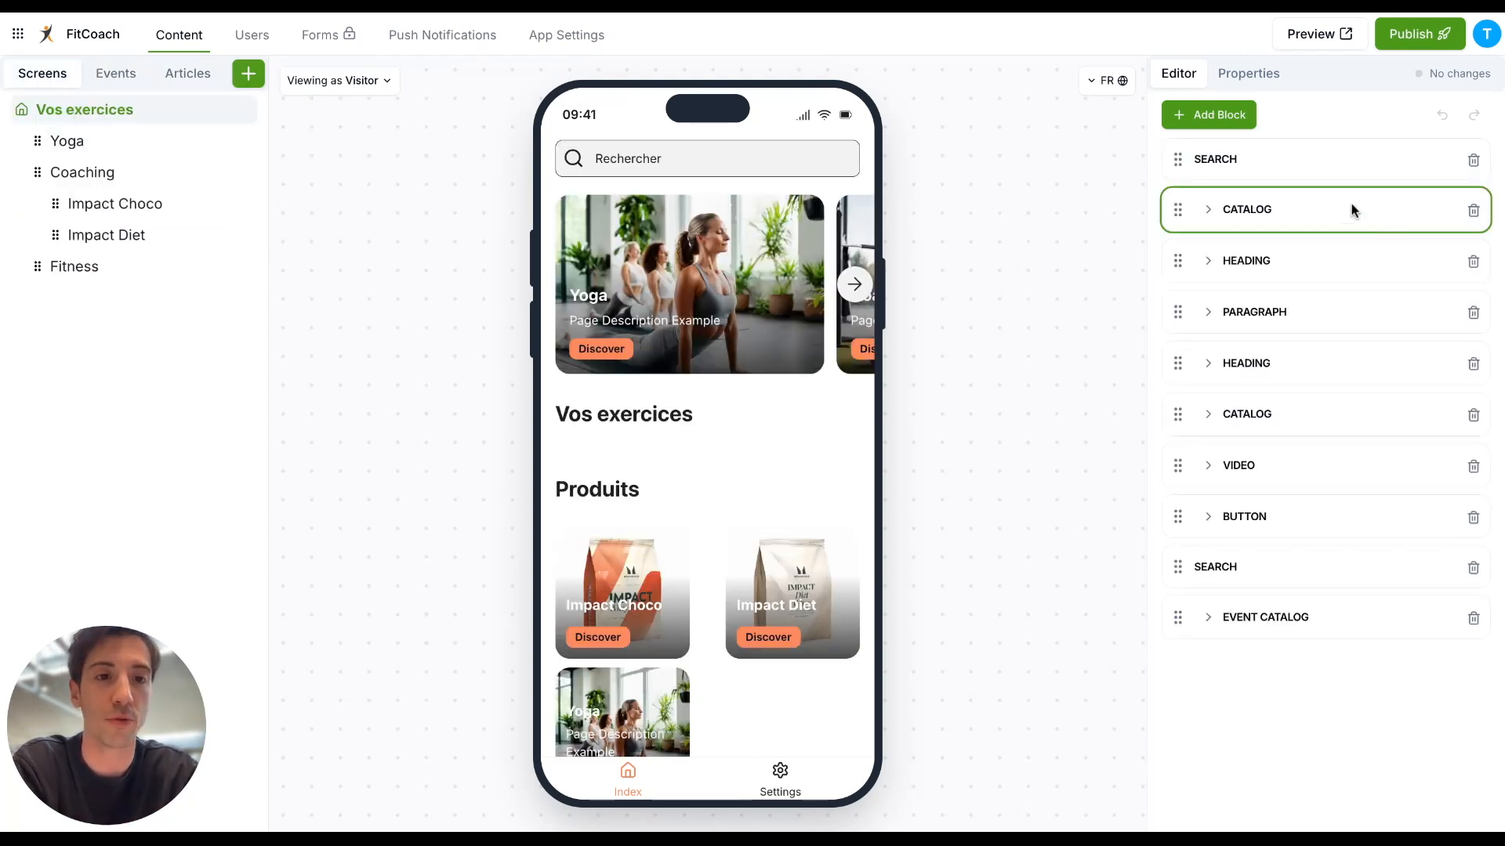
pyautogui.click(1213, 115)
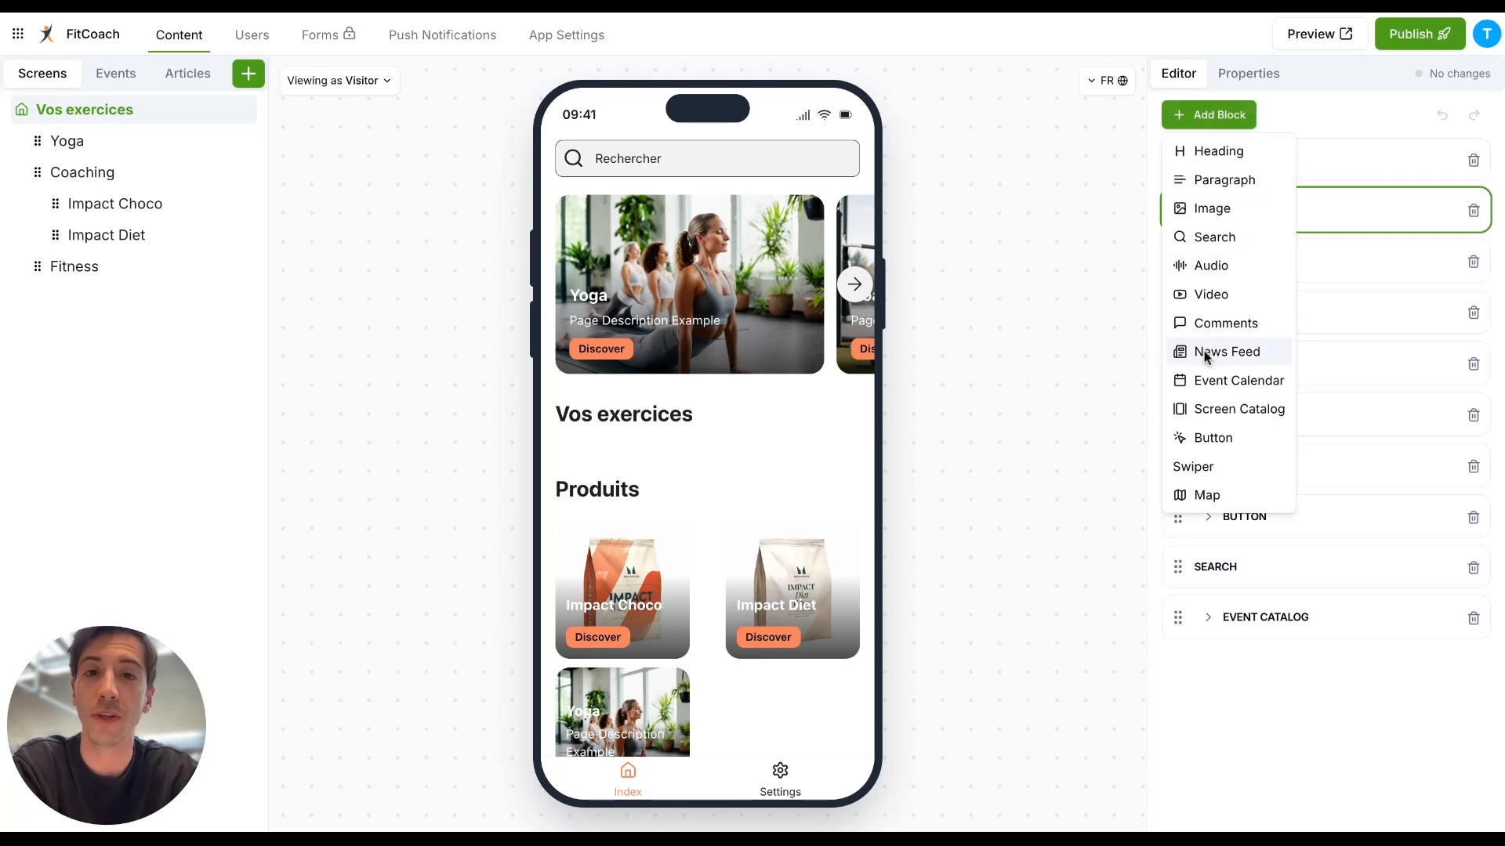
pyautogui.click(1079, 266)
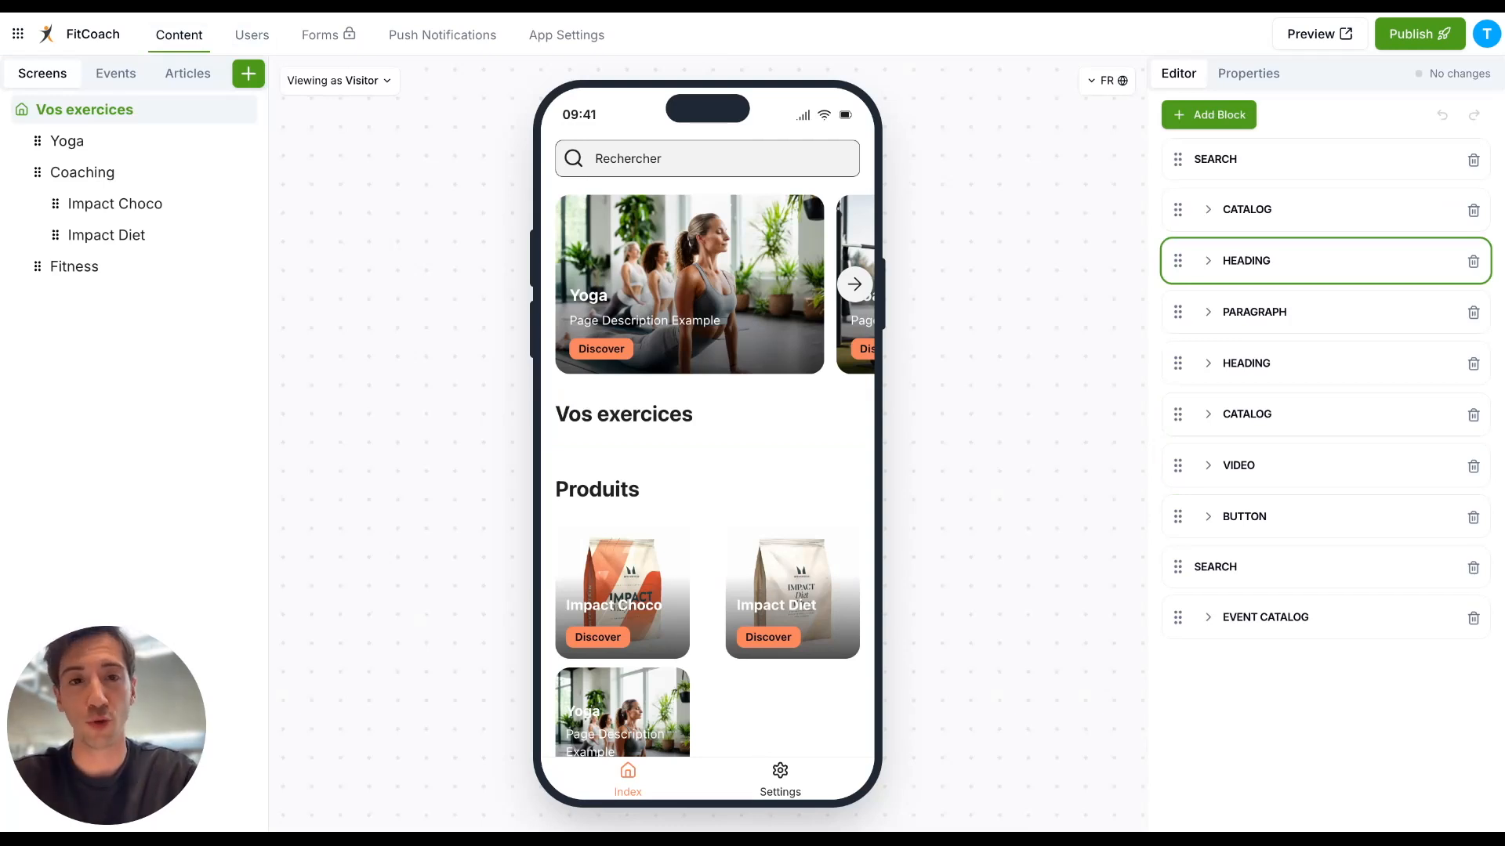
# Review the app's user, group and comment management lists.
pyautogui.click(249, 36)
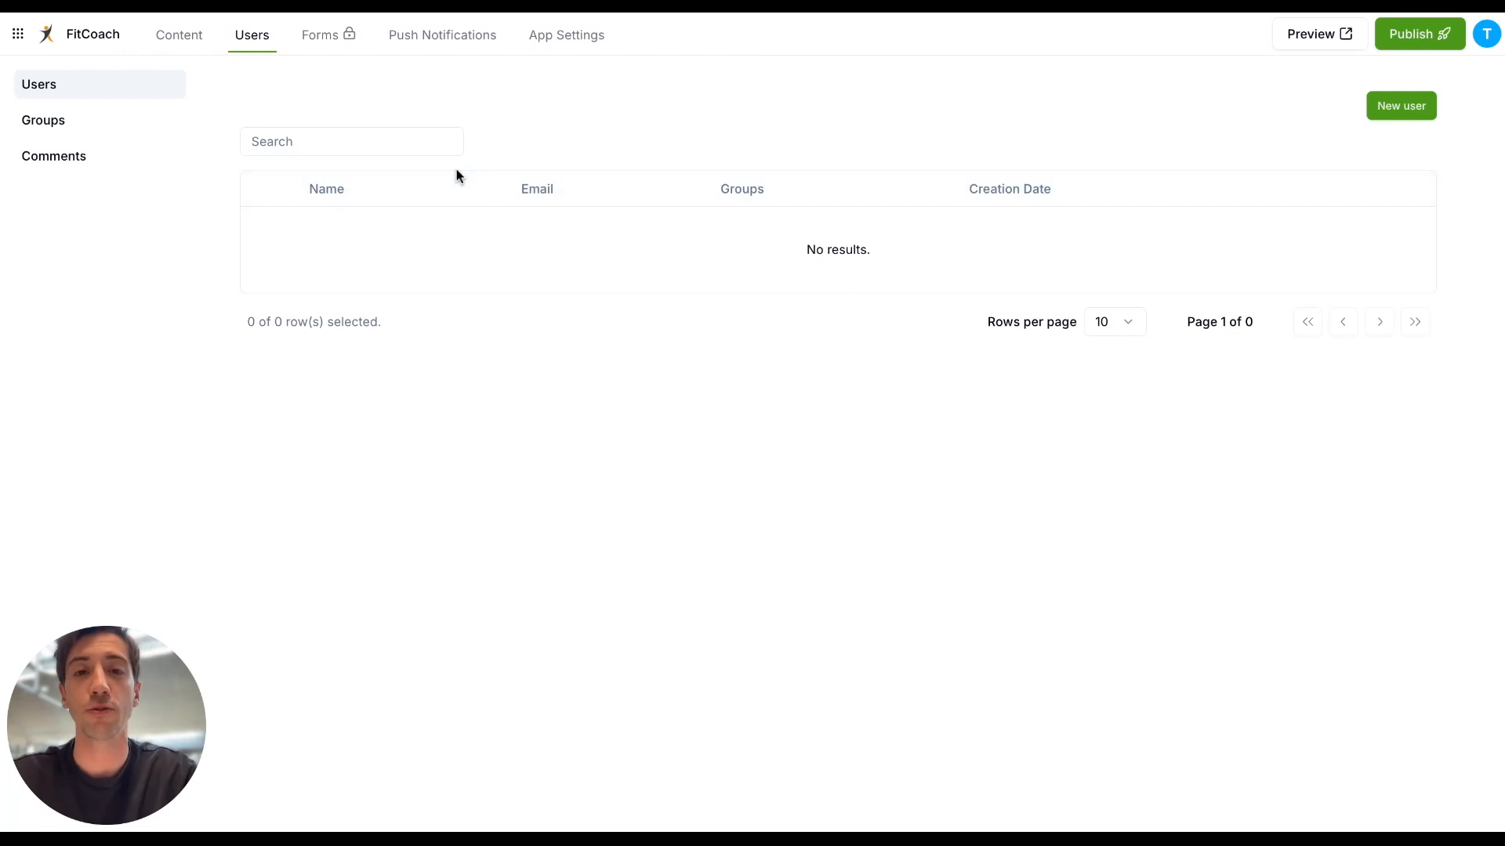
pyautogui.click(113, 123)
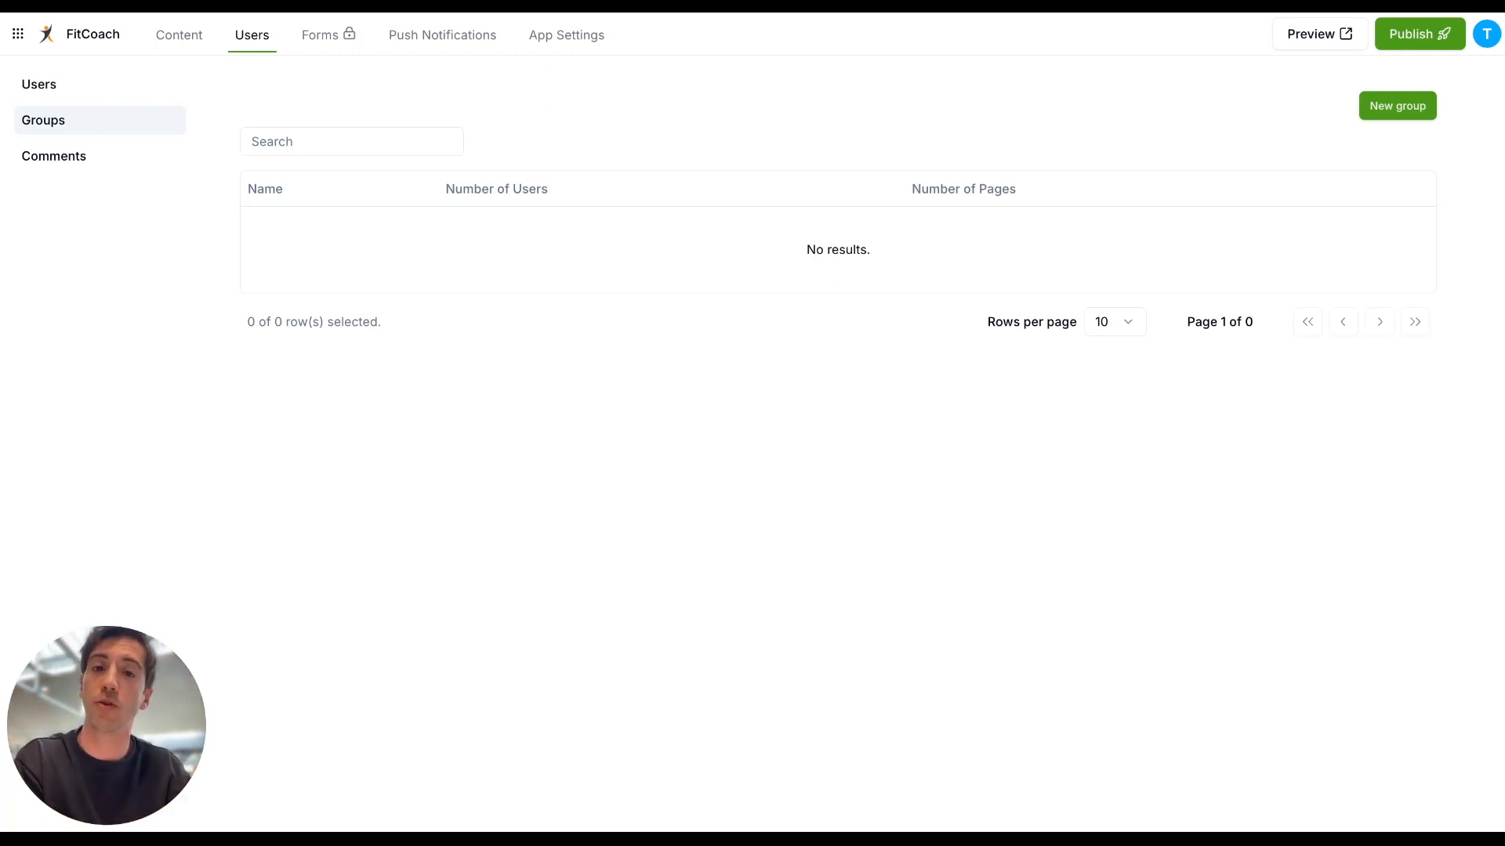
pyautogui.click(114, 152)
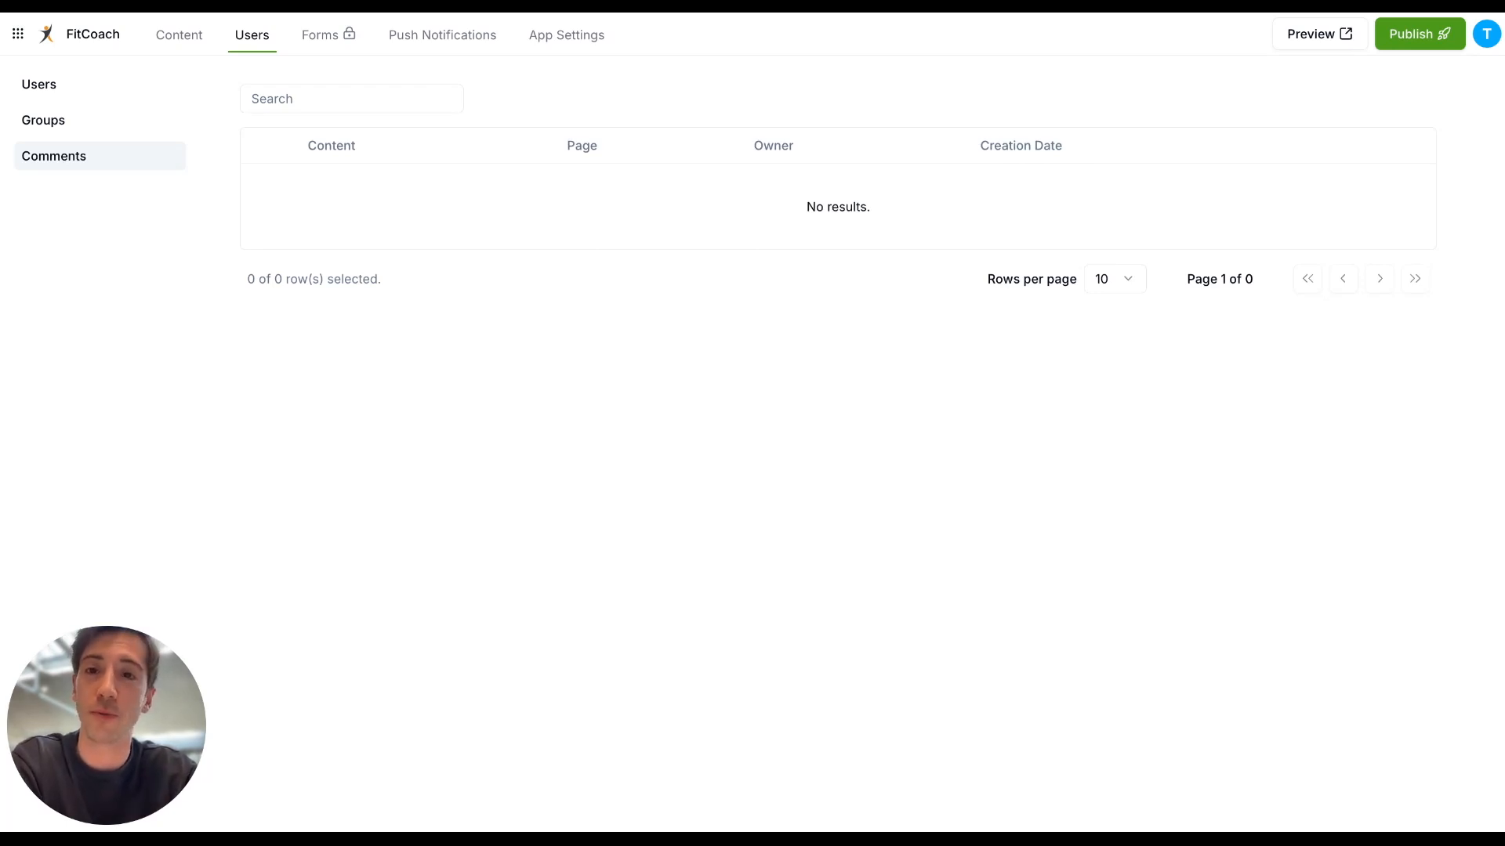
# Examine the subtitle, message and launch URL fields of a new push notification, and discard it.
pyautogui.click(458, 39)
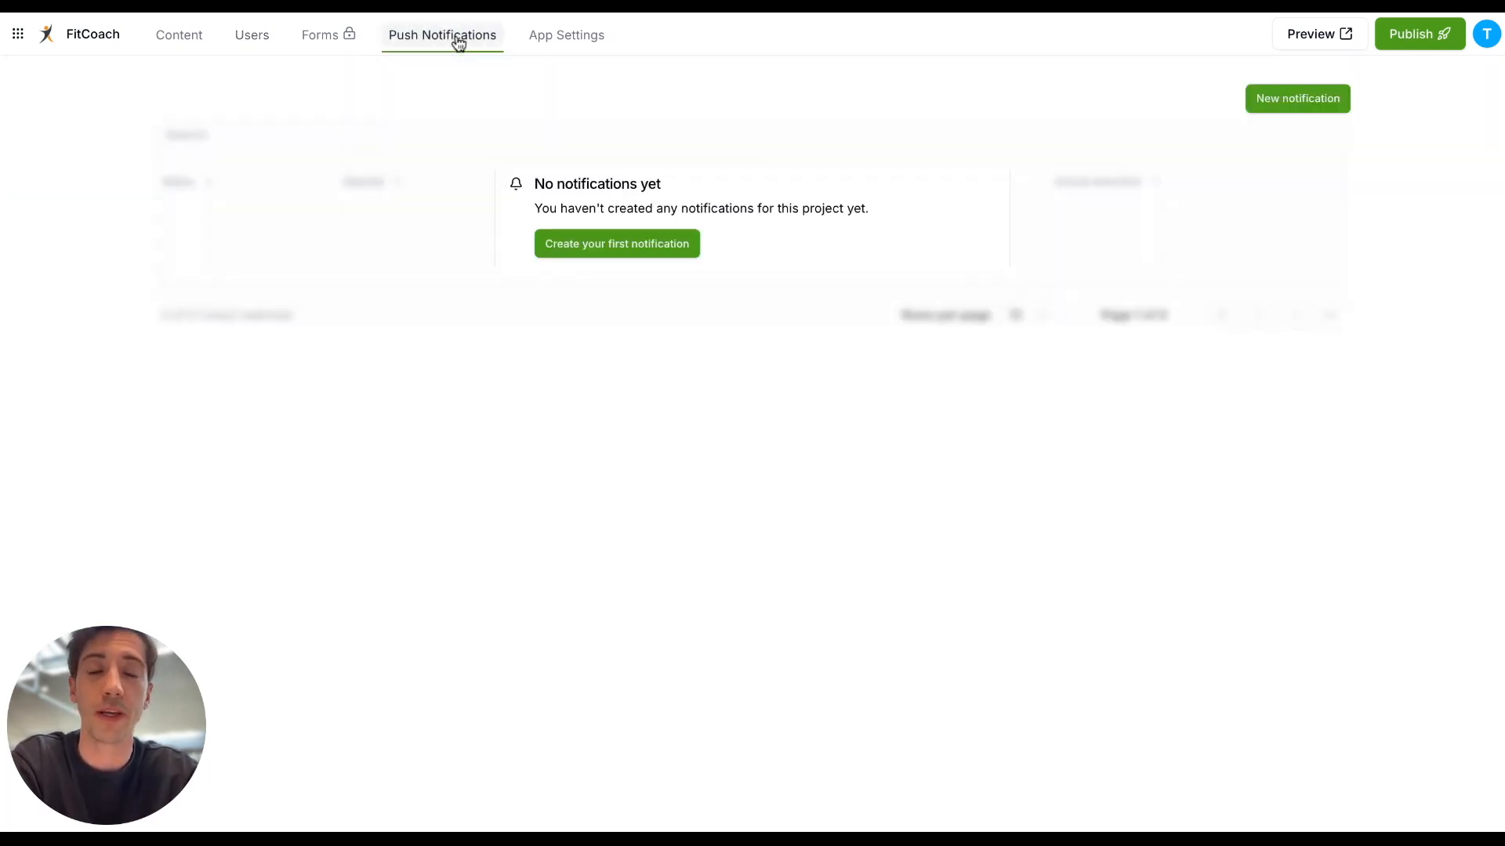
pyautogui.click(658, 251)
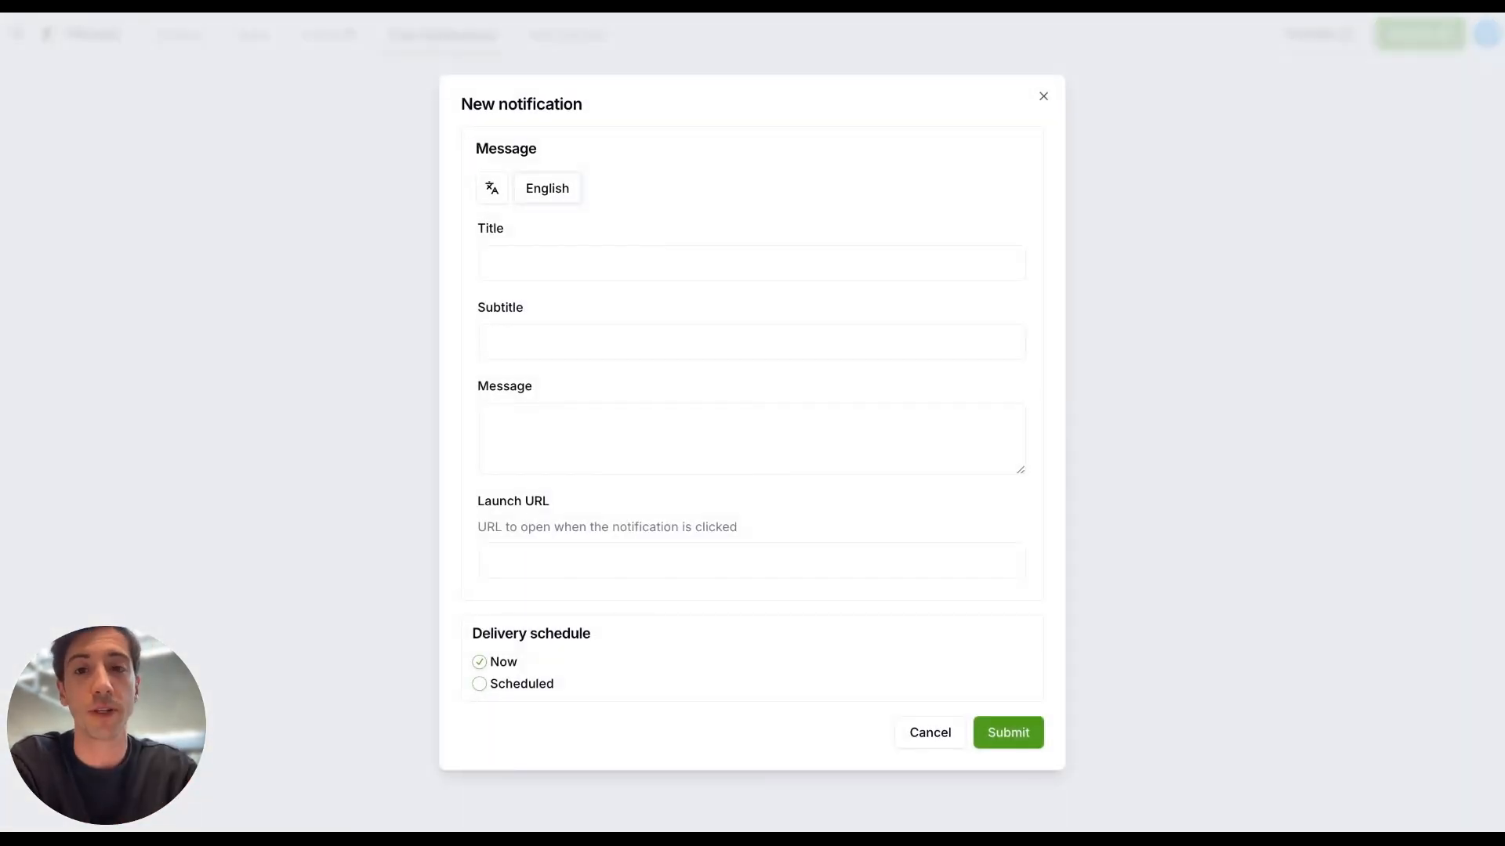
pyautogui.click(631, 337)
pyautogui.click(811, 405)
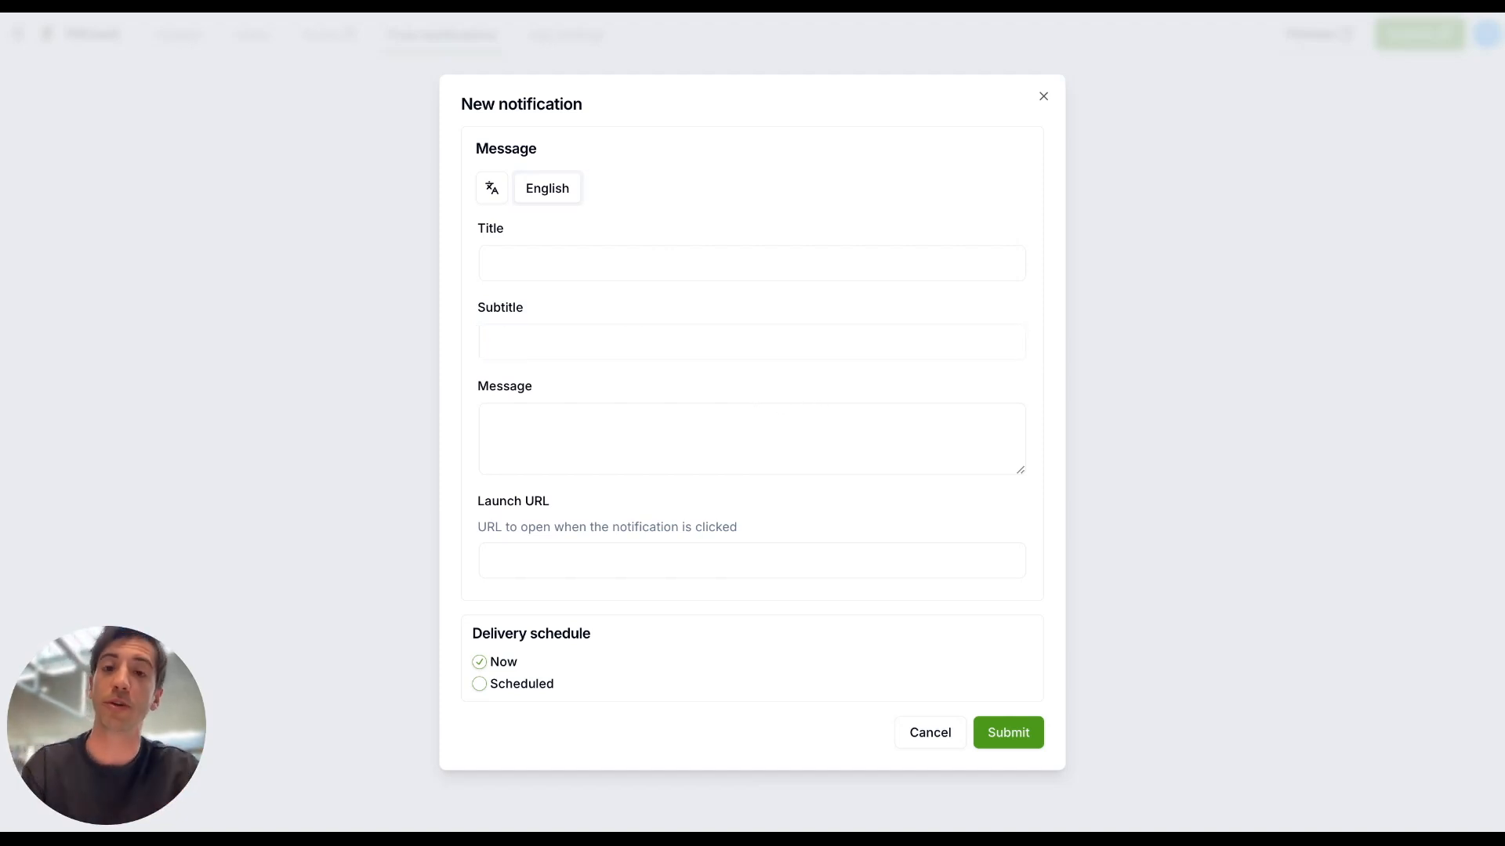
pyautogui.click(716, 557)
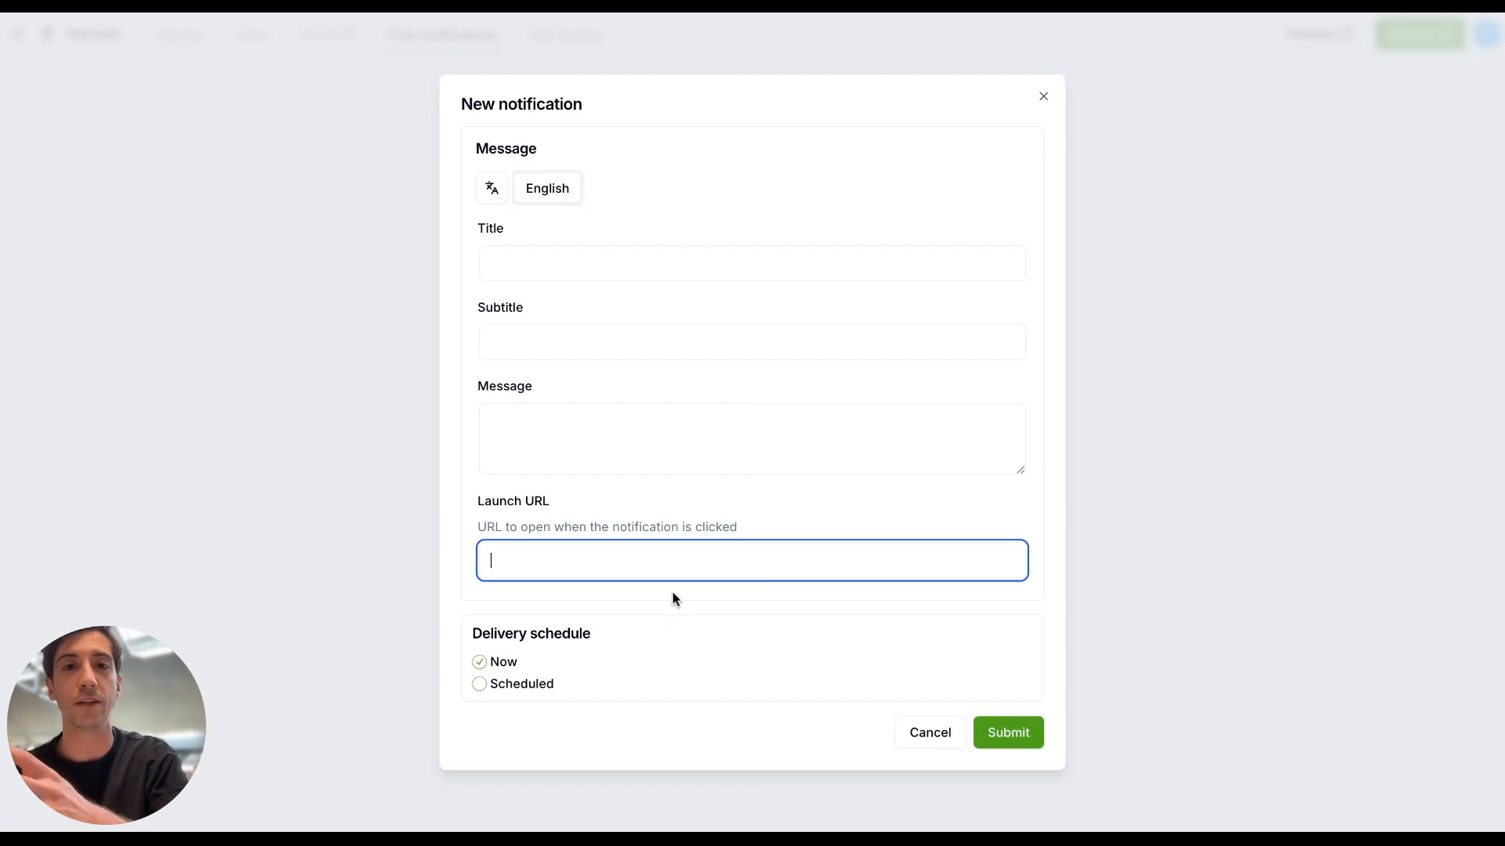
pyautogui.click(1043, 101)
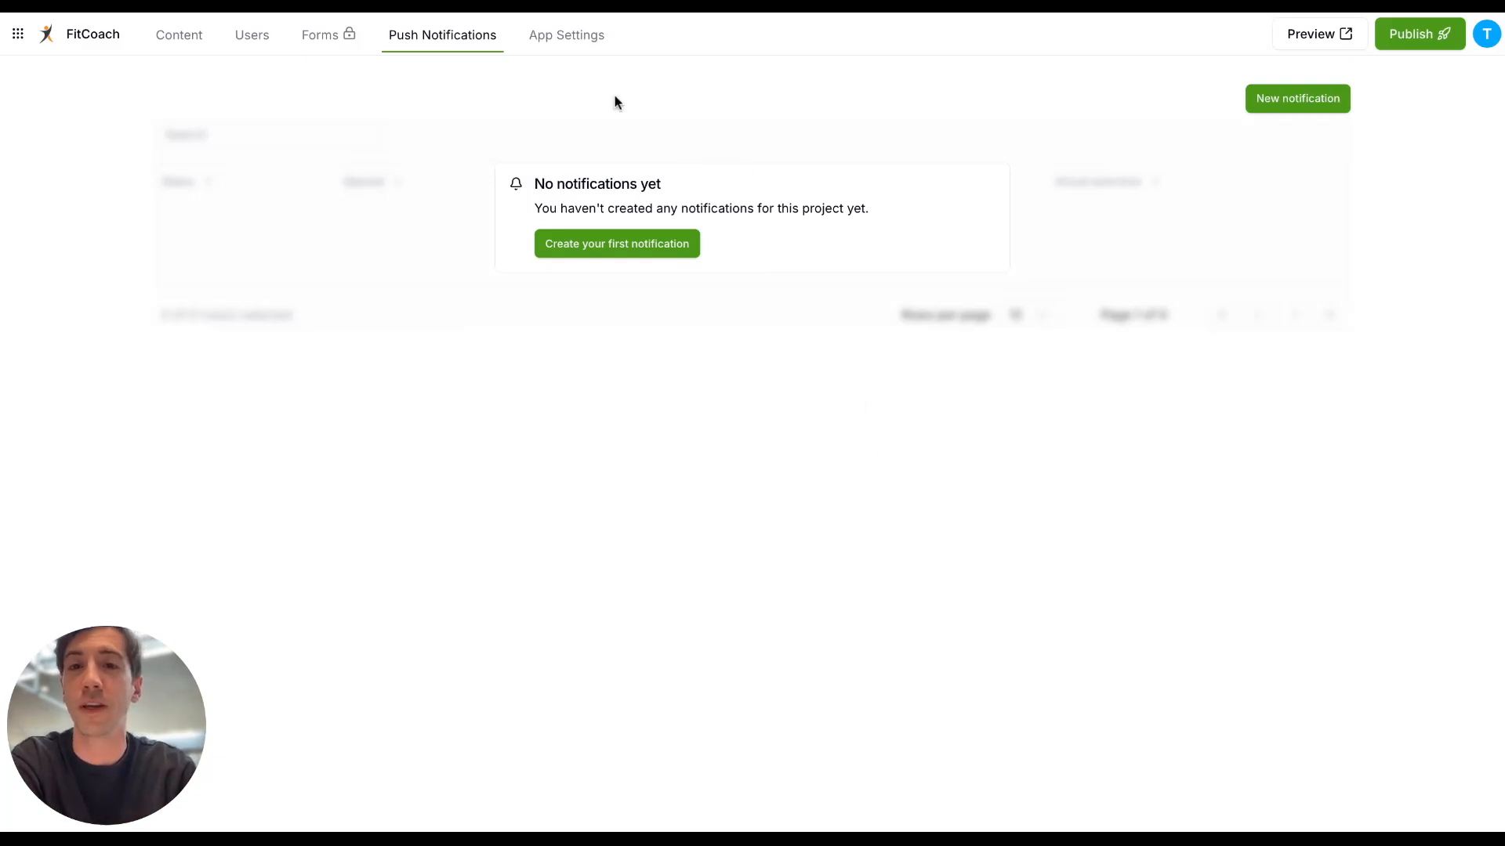
# Review the general app settings and the languages available for the project.
pyautogui.click(584, 42)
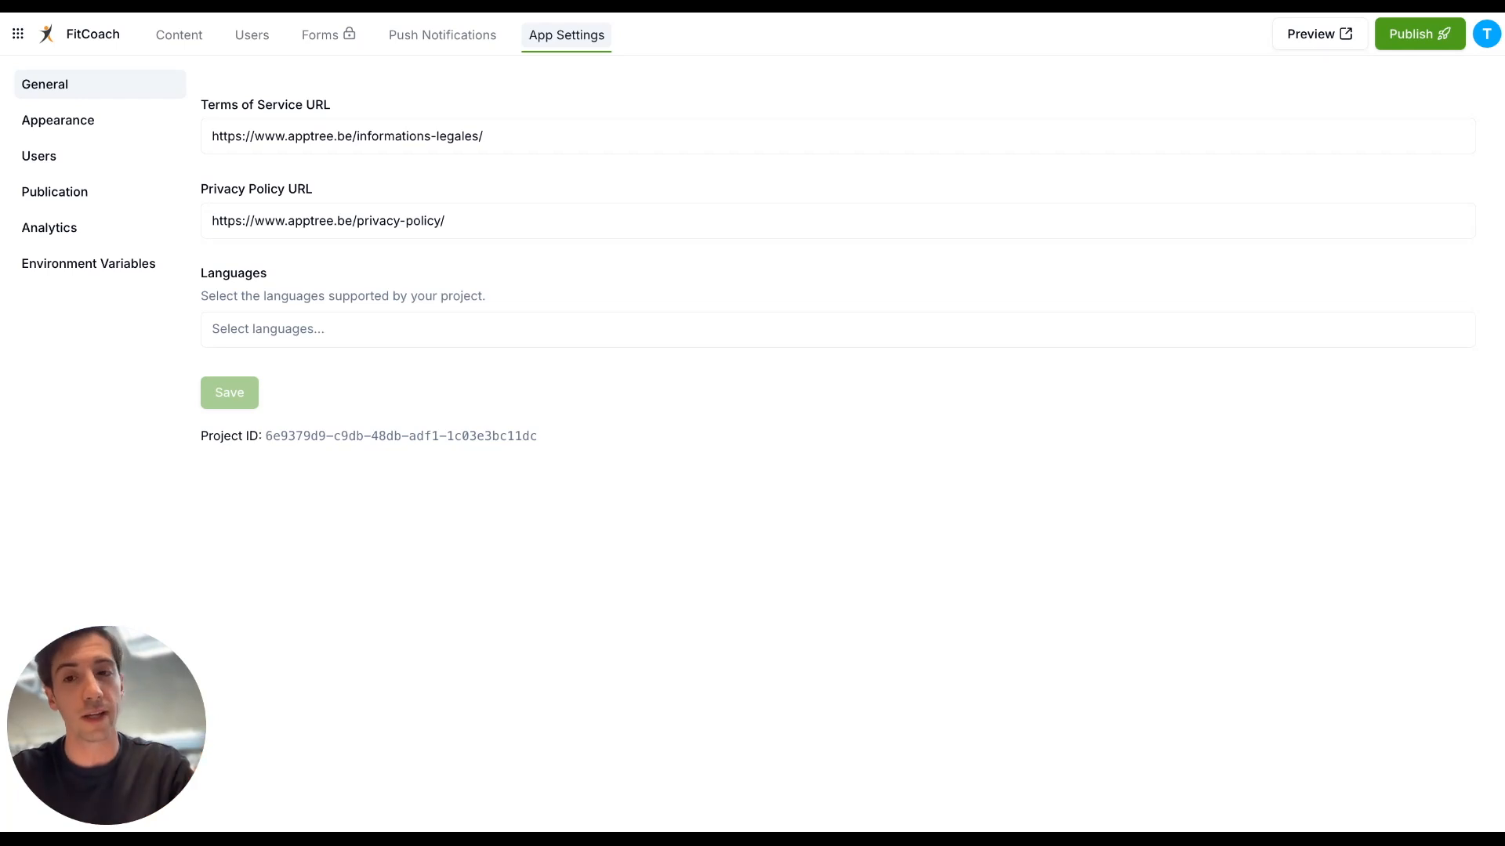
pyautogui.click(564, 322)
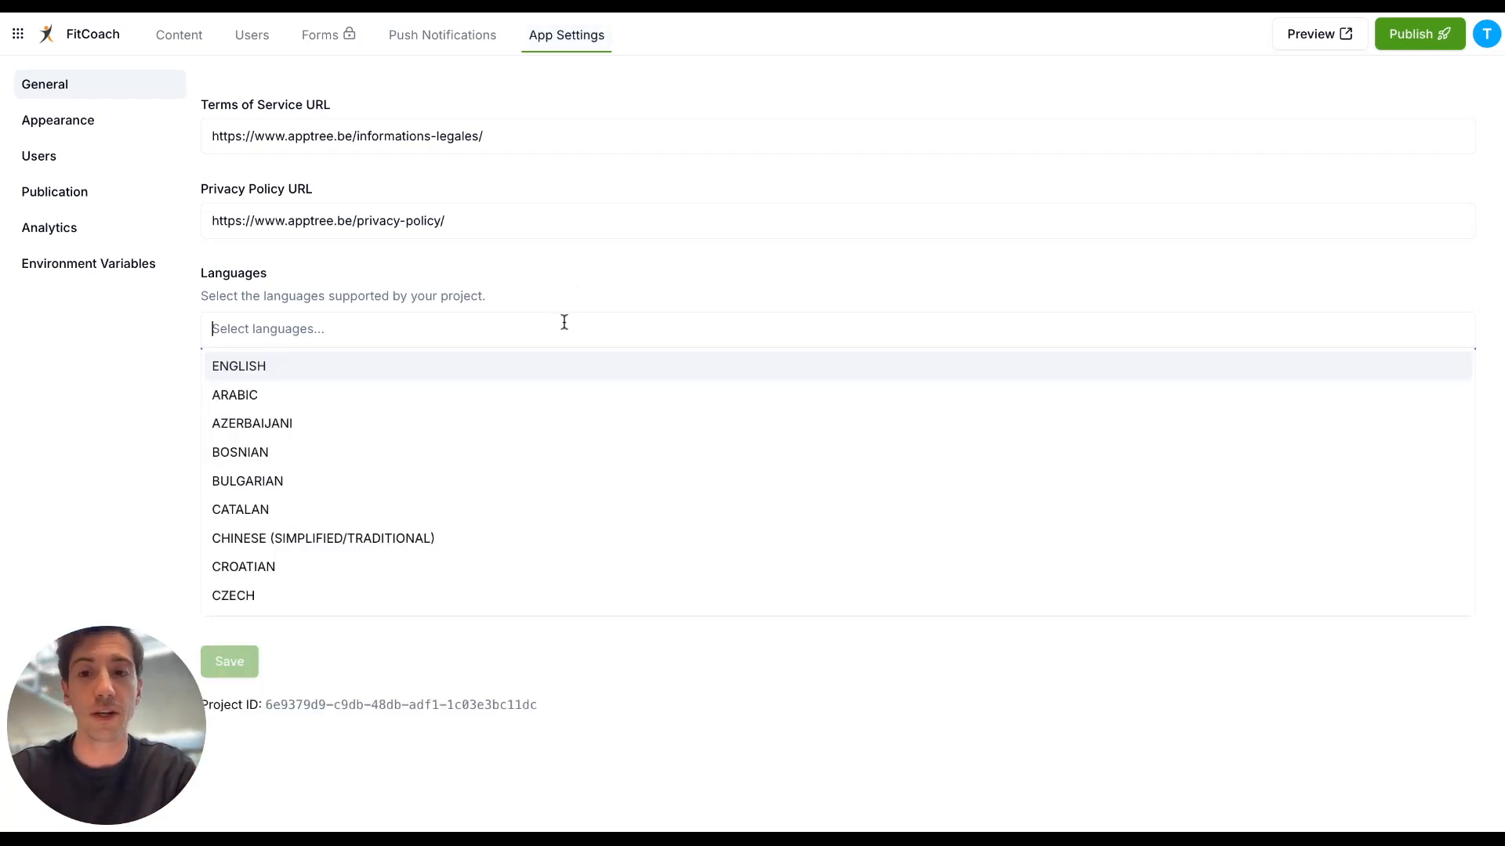
pyautogui.click(582, 663)
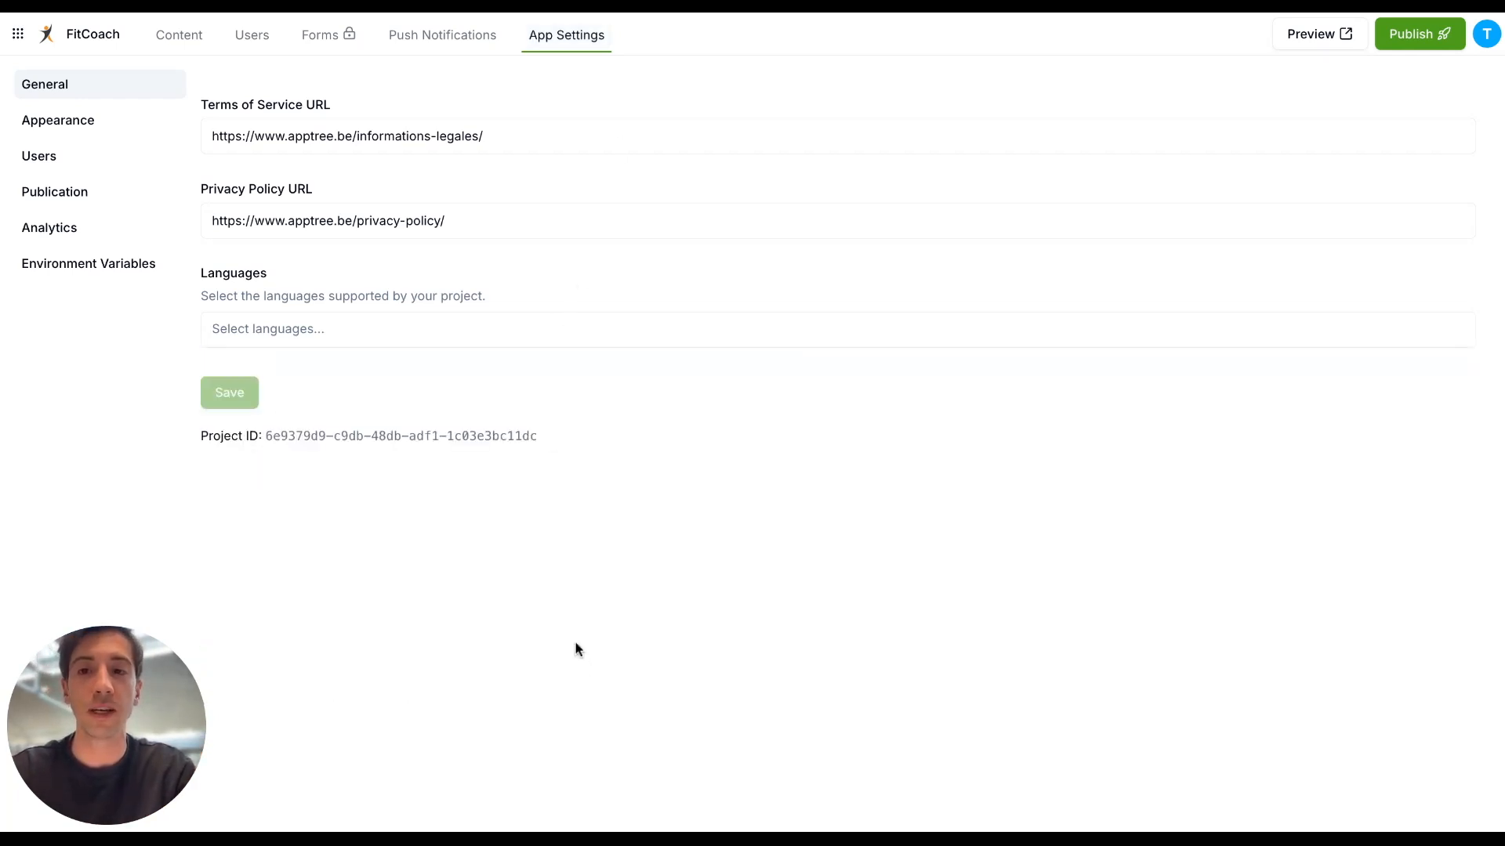
# Review the app's appearance settings, including the theme choices, and its user registration setting.
pyautogui.click(110, 123)
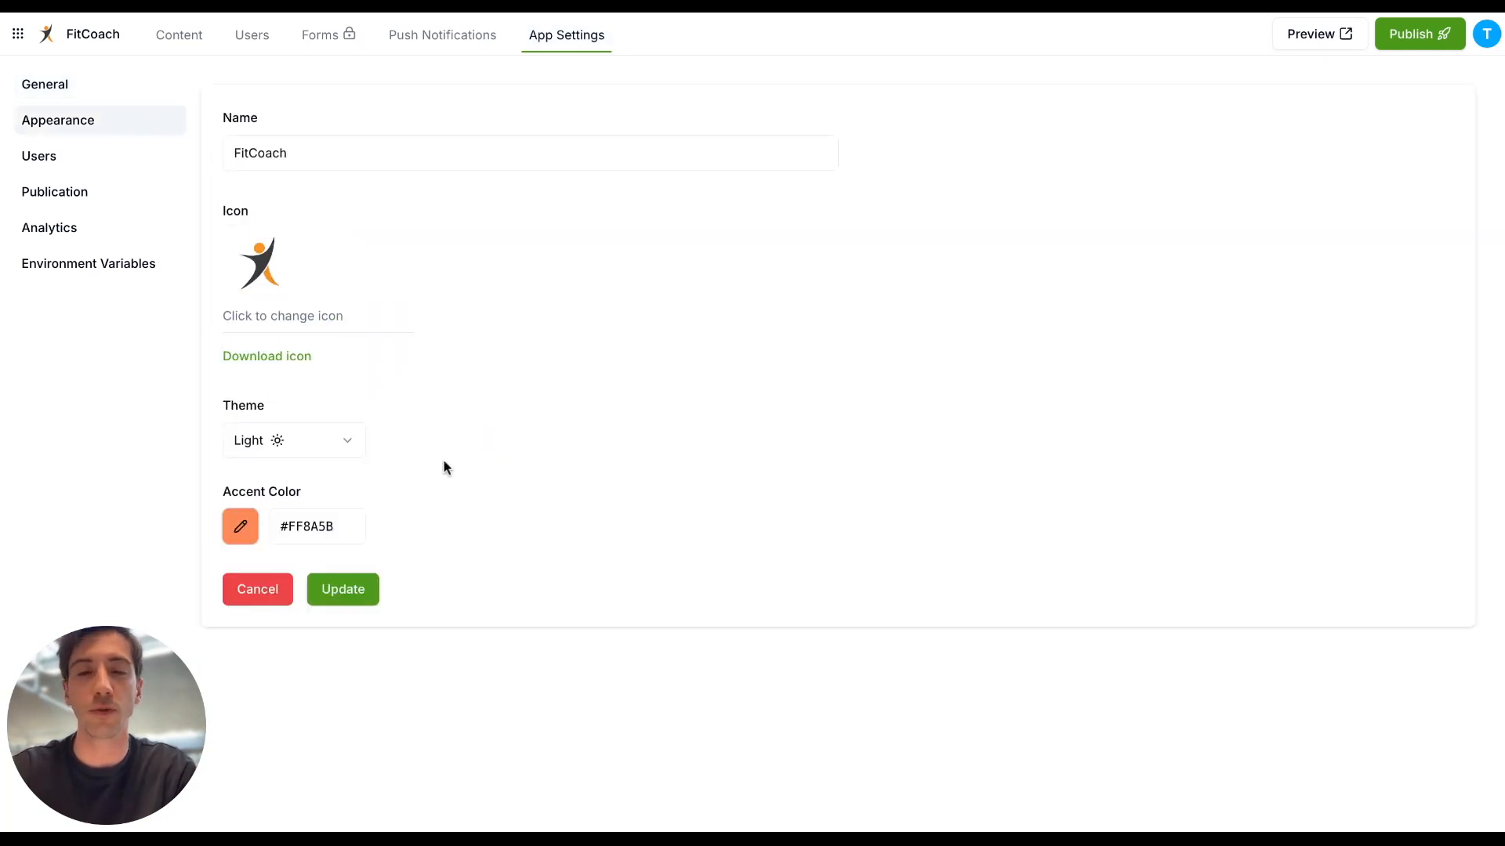
pyautogui.scroll(-2, 612, 370)
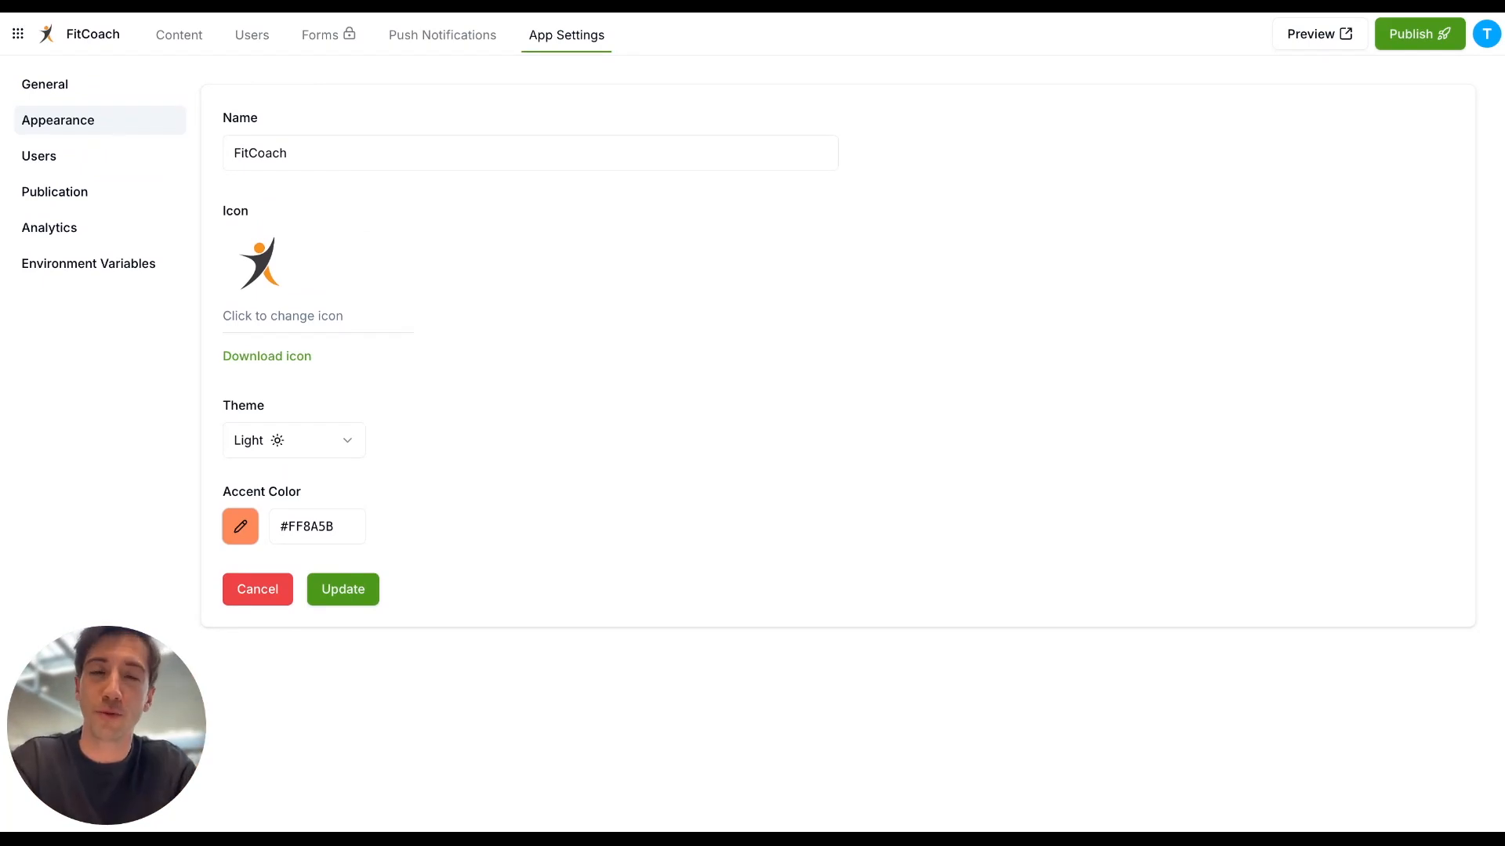
pyautogui.click(345, 443)
pyautogui.click(431, 436)
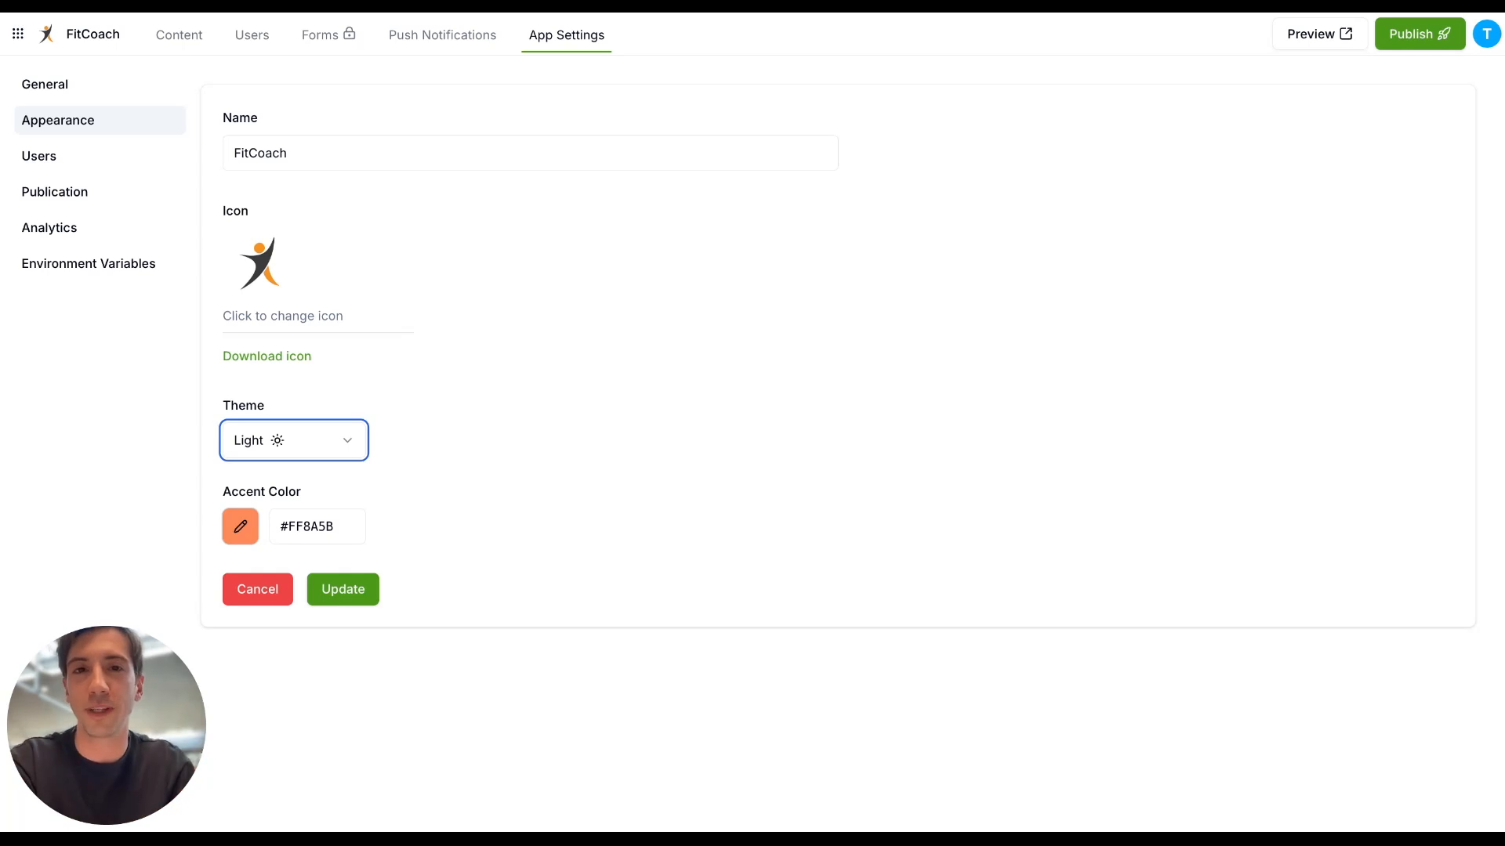
pyautogui.click(119, 163)
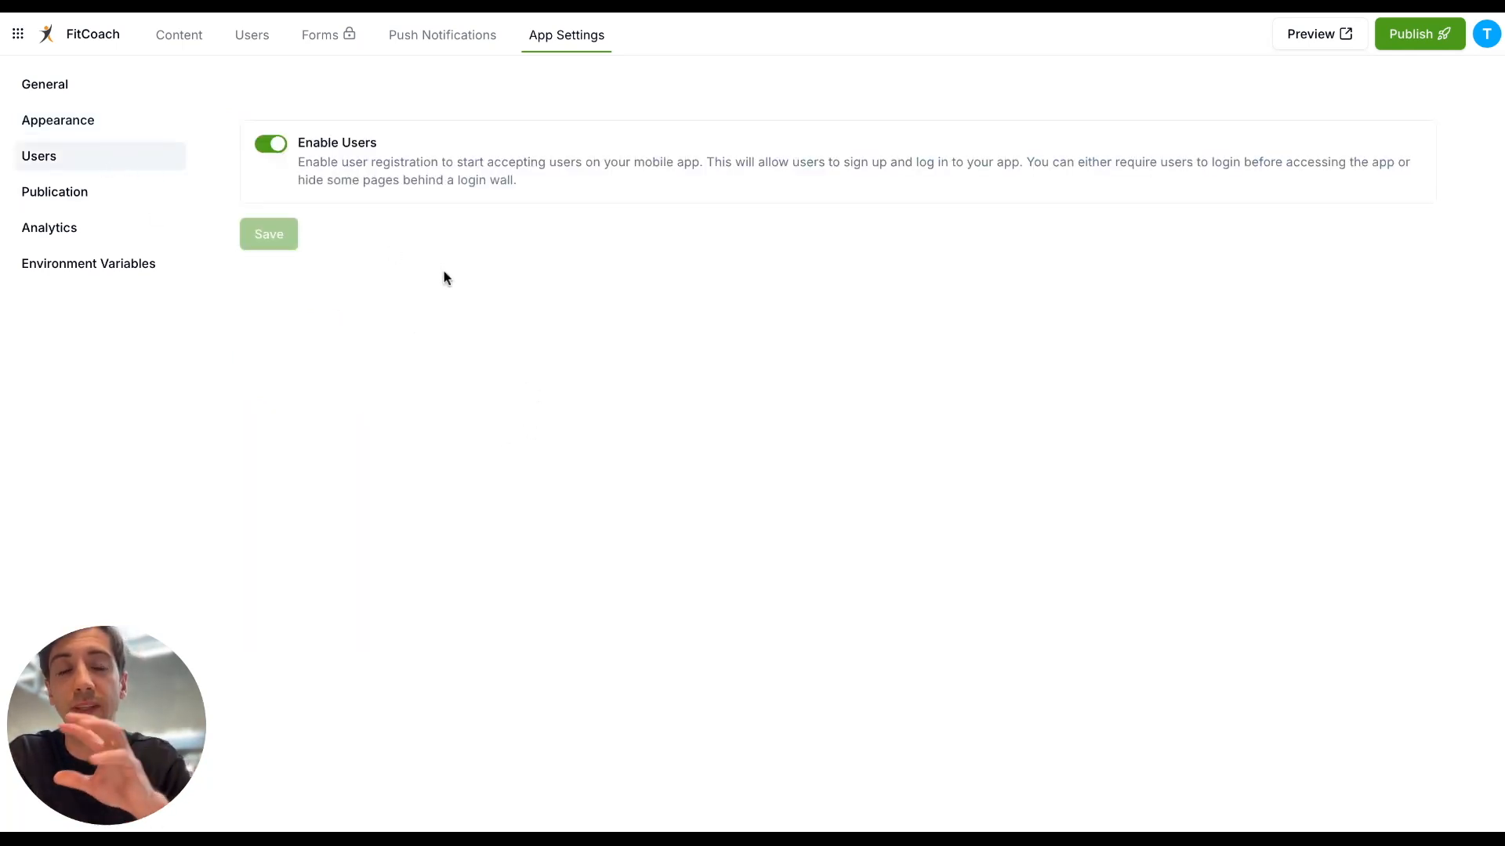
# Examine the App Store and Play Store publication settings and the app publishing form, and close the form.
pyautogui.click(114, 198)
pyautogui.click(424, 182)
pyautogui.click(421, 180)
pyautogui.click(411, 225)
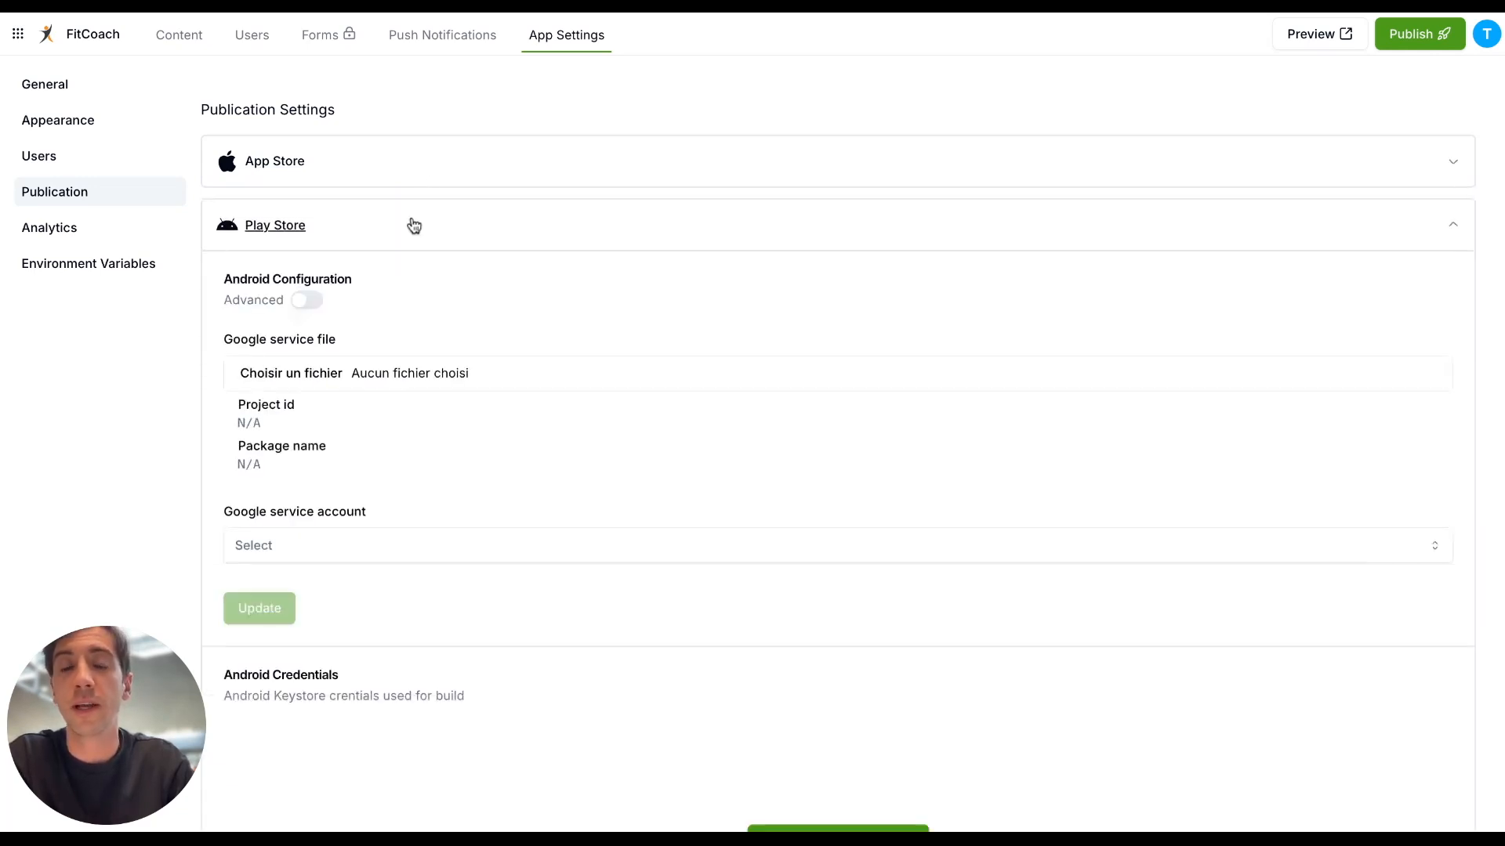
pyautogui.click(414, 225)
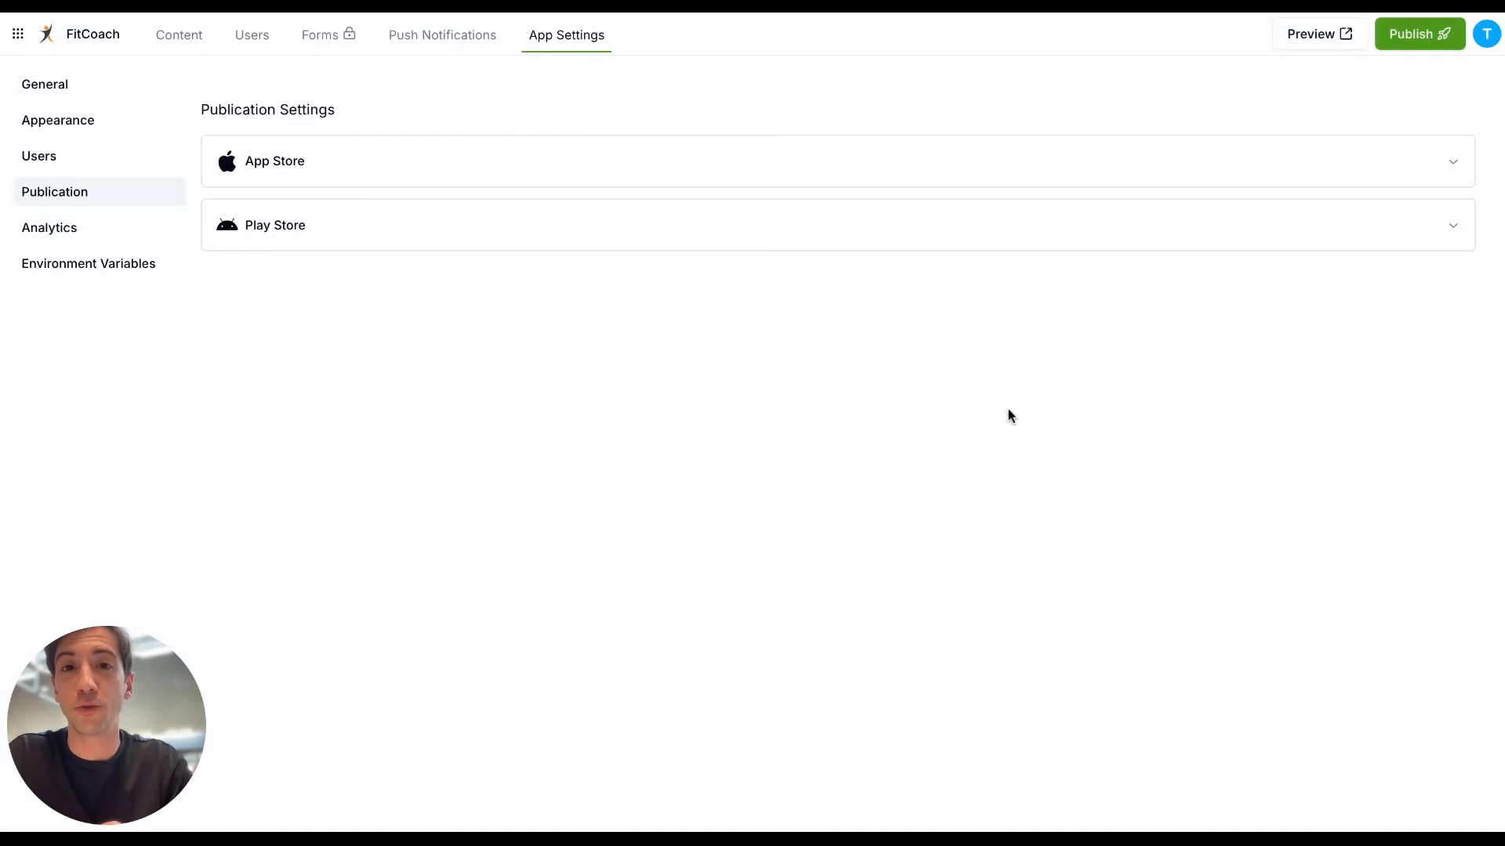
pyautogui.click(1428, 51)
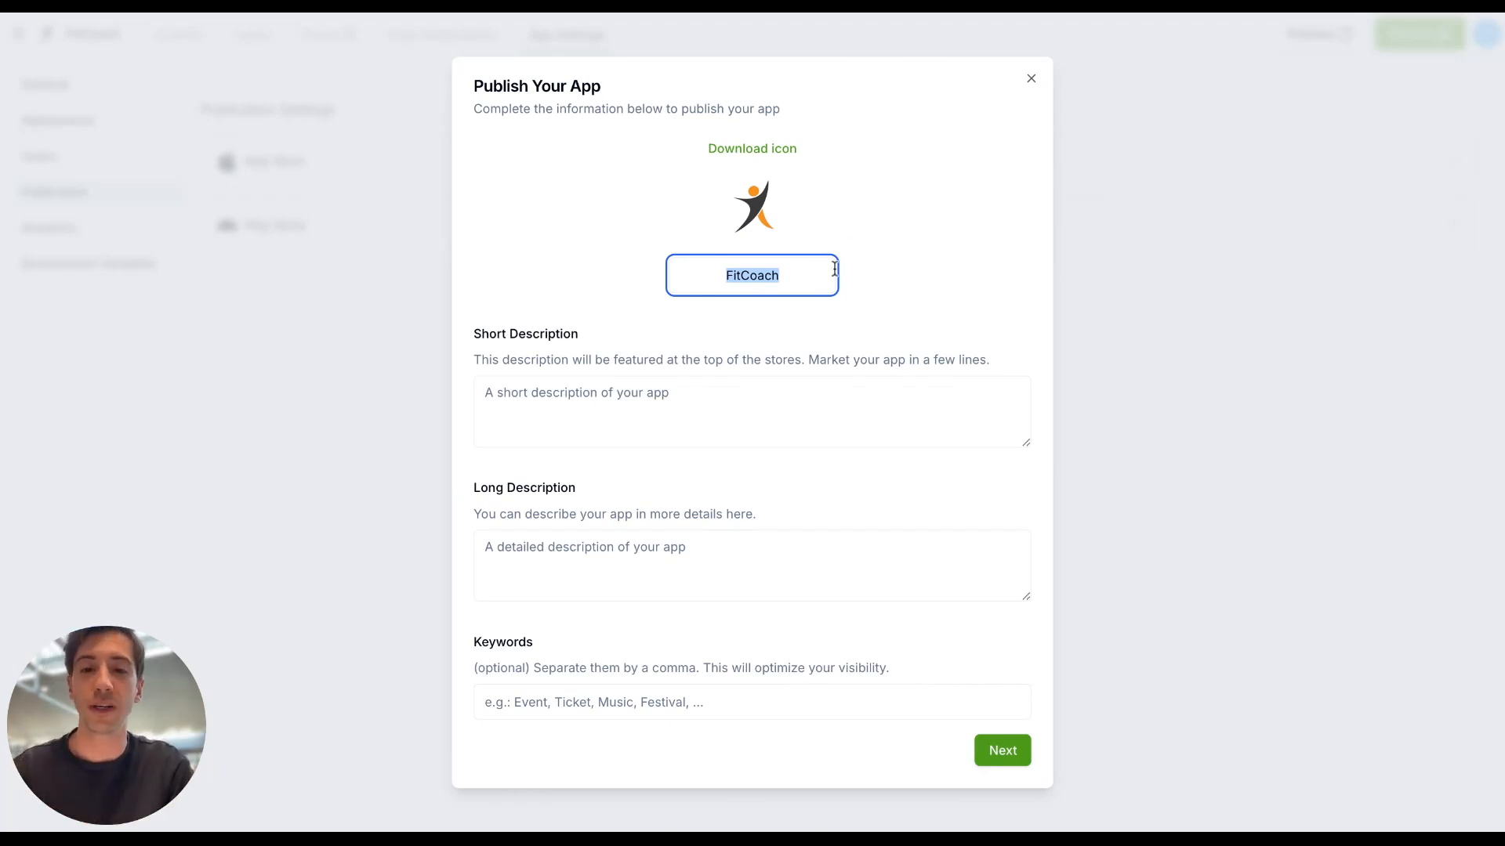
pyautogui.click(1032, 79)
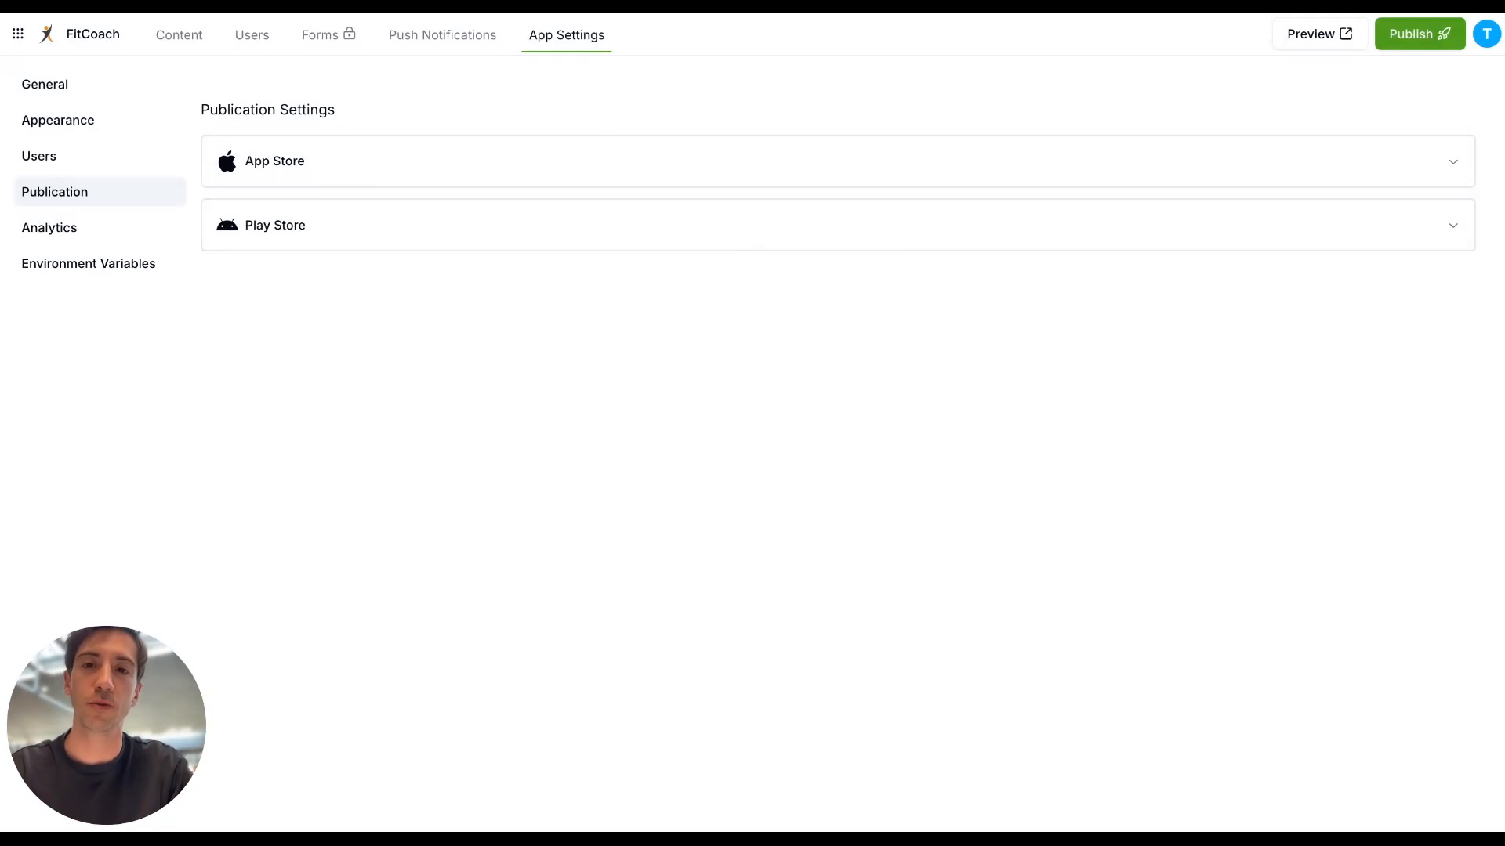
# Move the first Search block of the Vos exercices screen below the "Vos exercices" heading.
pyautogui.click(165, 35)
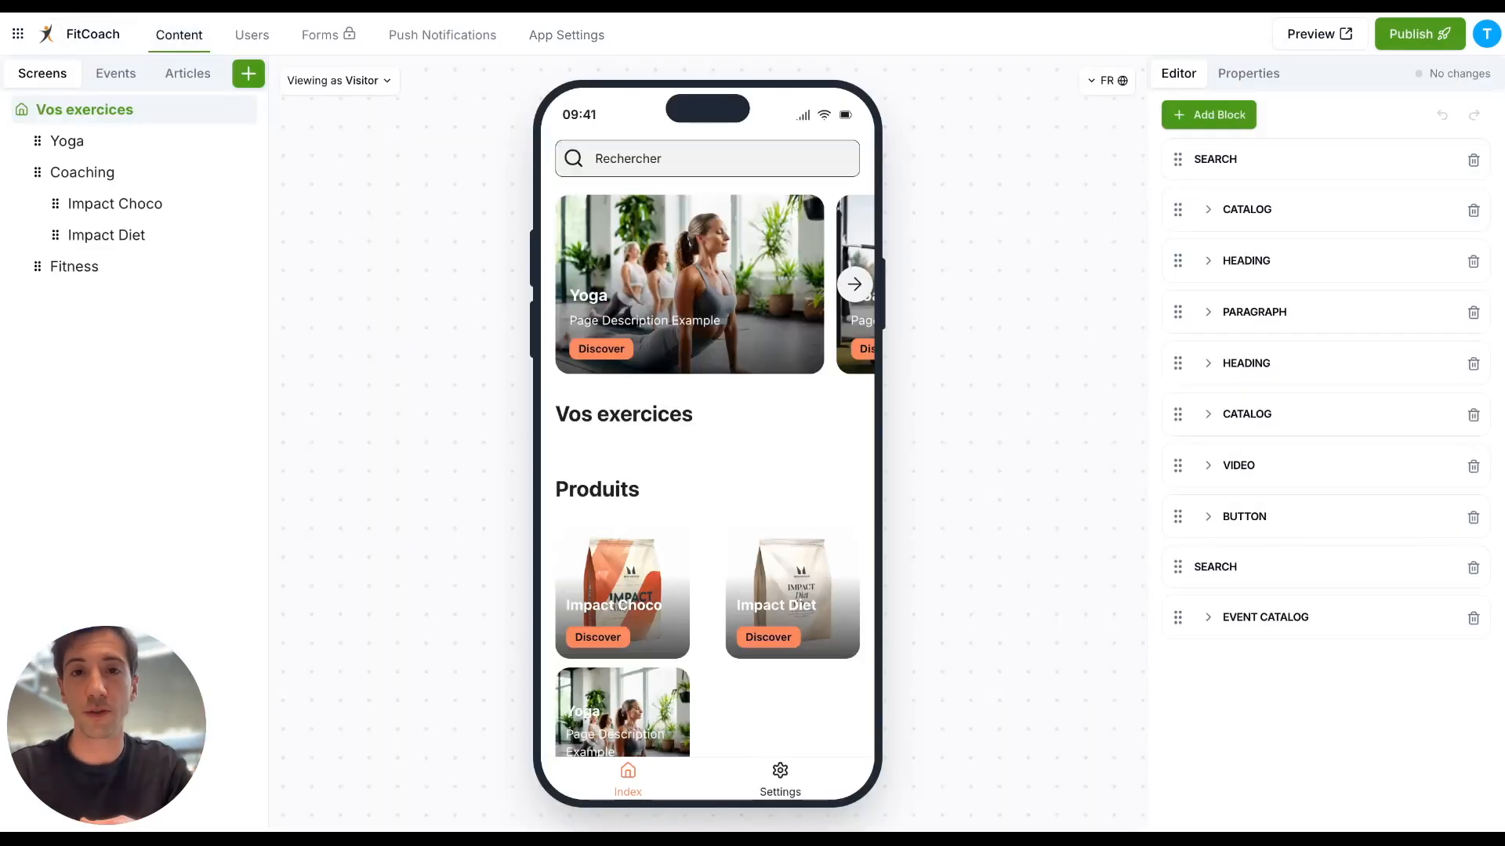
pyautogui.moveTo(1177, 159); pyautogui.dragTo(1182, 242)
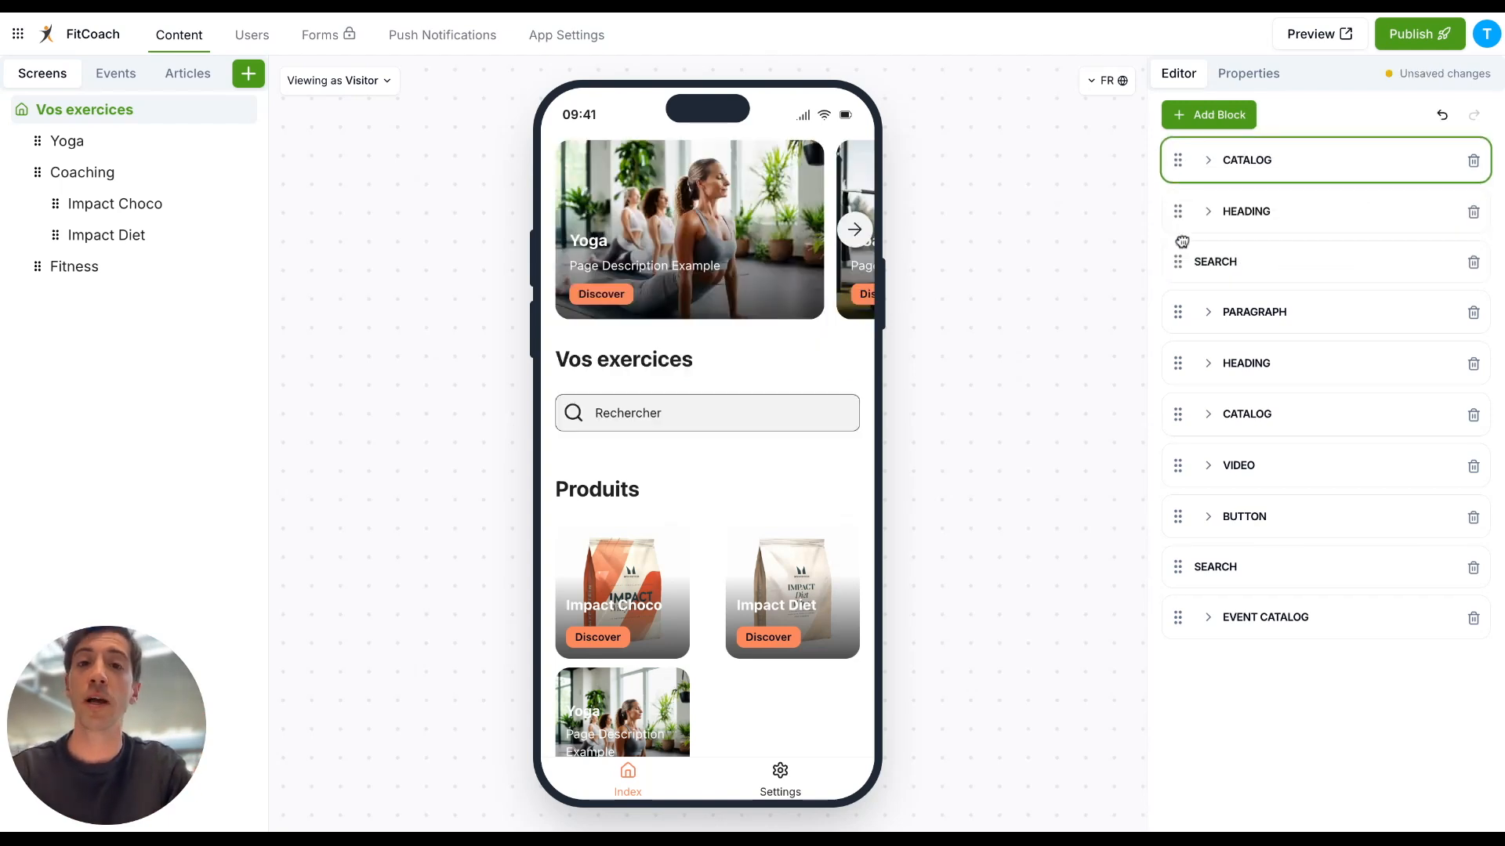